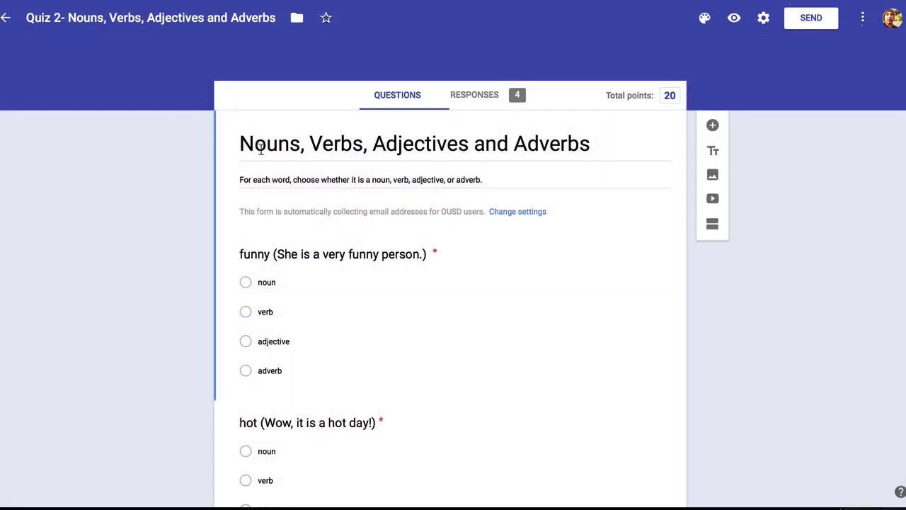
Step: Scroll through the existing quizzes and recent forms on the Forms home page
scroll(261, 148, down, 4)
scroll(260, 148, down, 5)
scroll(260, 149, down, 1)
scroll(261, 149, up, 8)
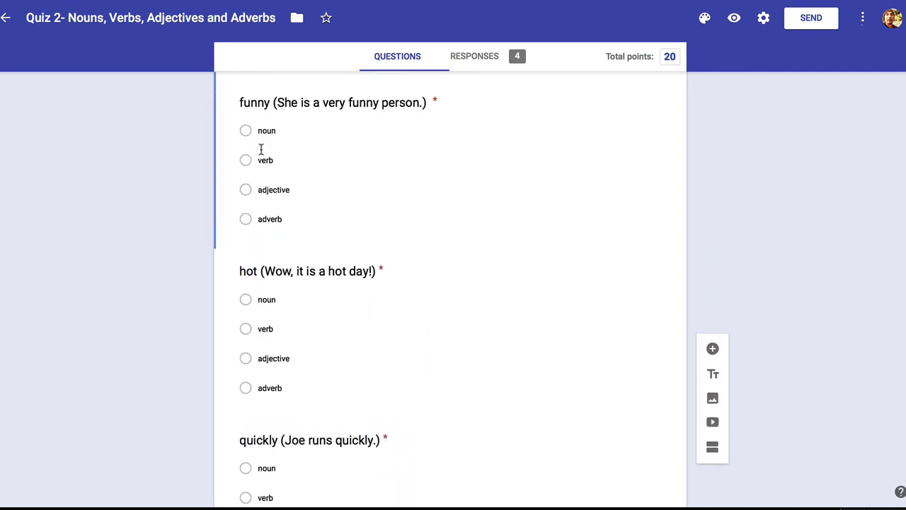
scroll(260, 149, up, 4)
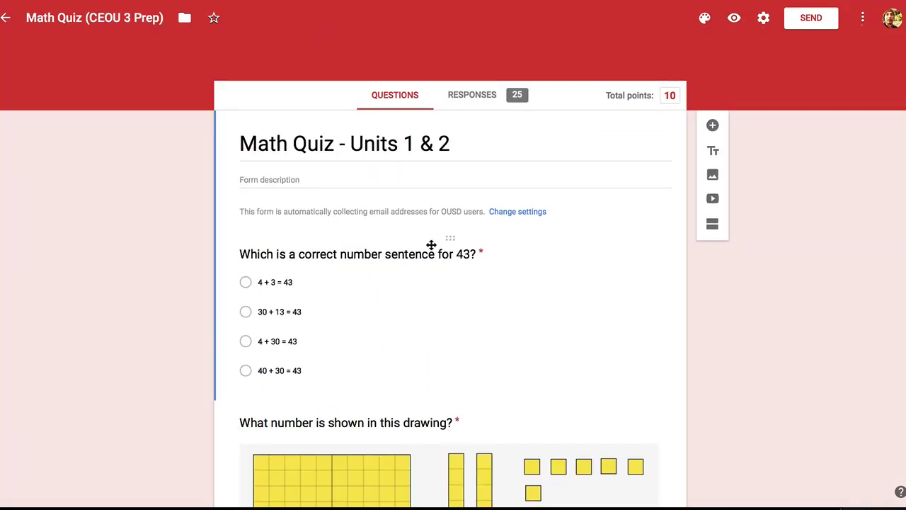
scroll(433, 251, down, 4)
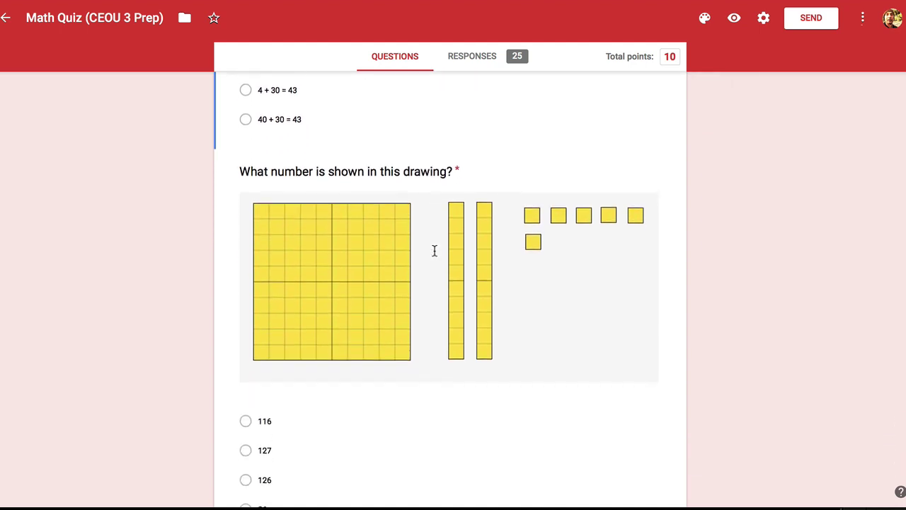
scroll(435, 251, down, 5)
scroll(435, 250, down, 5)
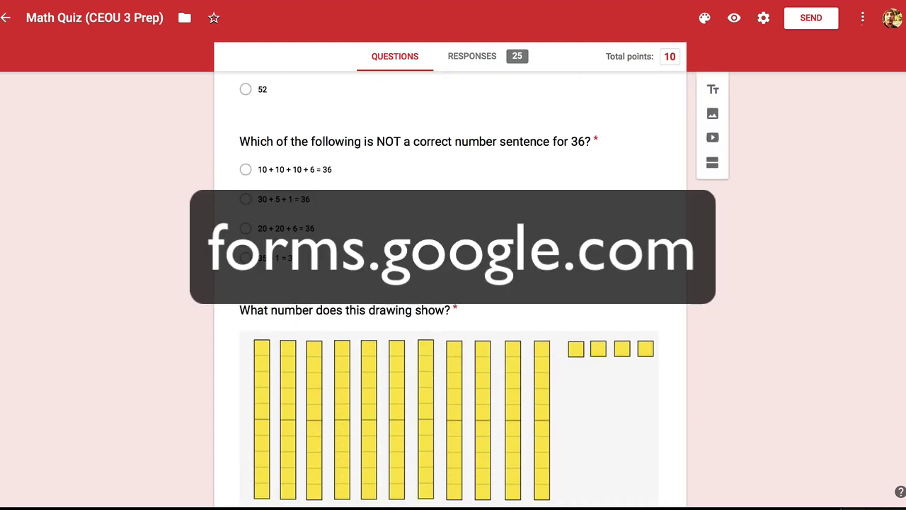
scroll(637, 67, down, 2)
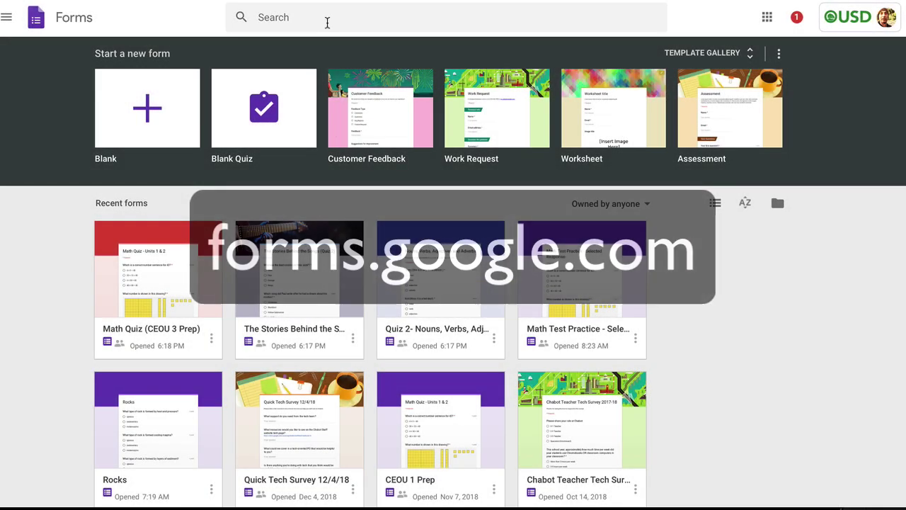
Step: Create a new quiz from the Blank Quiz template under Start a new form
scroll(173, 208, down, 1)
scroll(171, 211, up, 1)
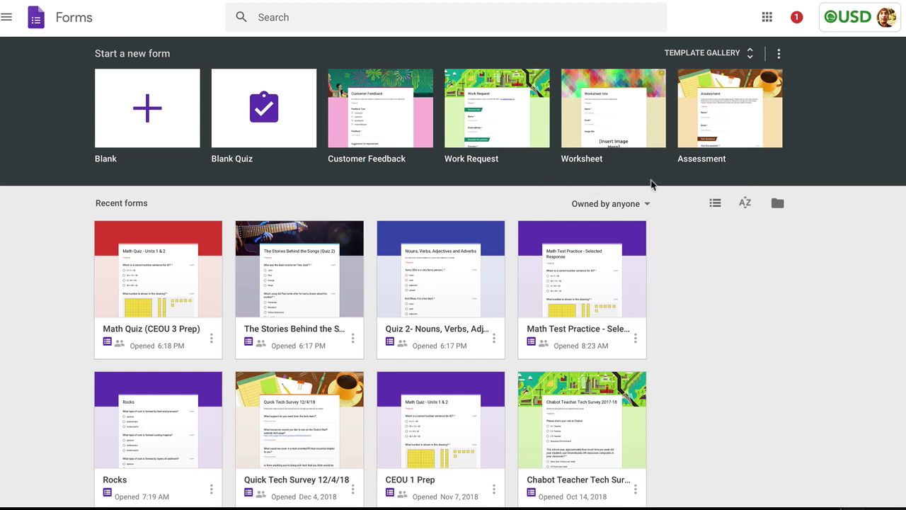
click(269, 122)
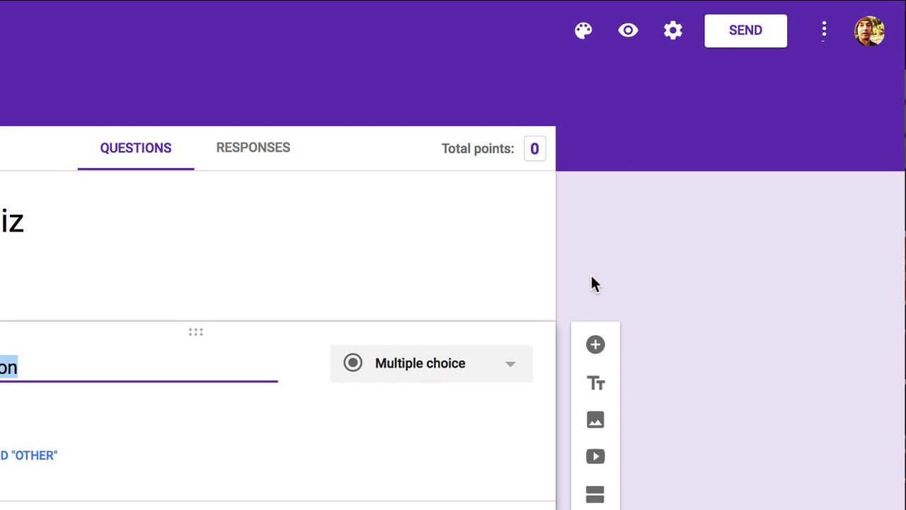
click(581, 52)
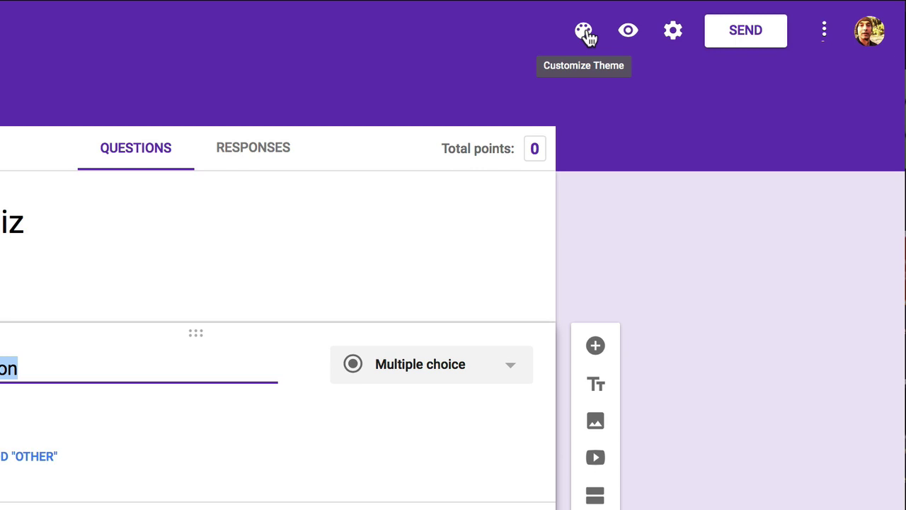
Step: Change the quiz theme colour to red and preview it as respondents see it
click(585, 32)
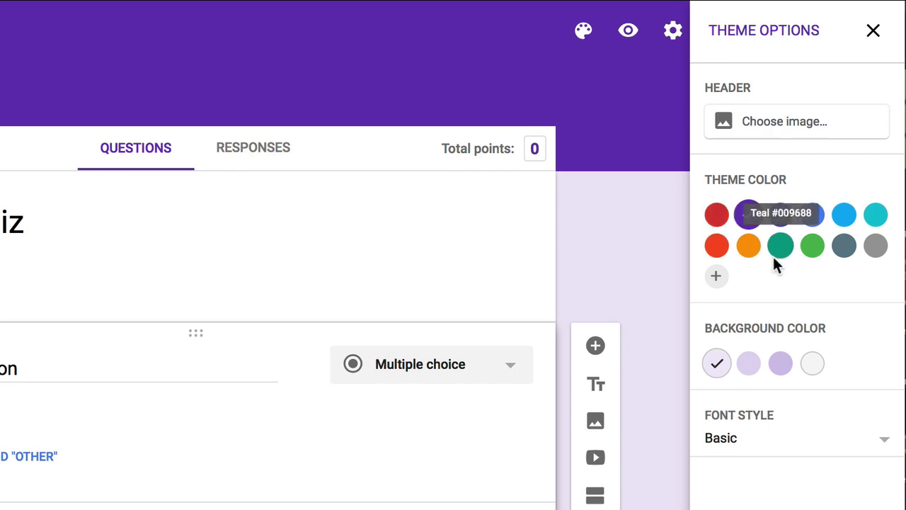
click(719, 221)
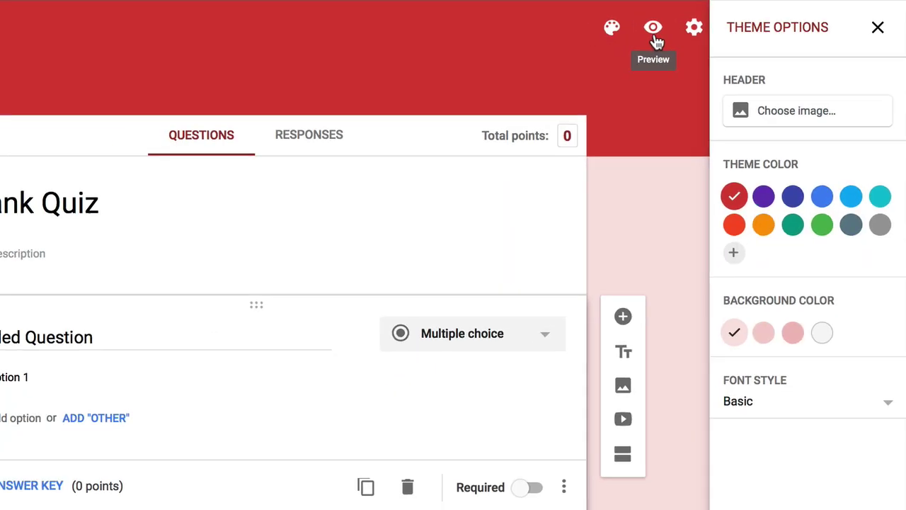
click(628, 32)
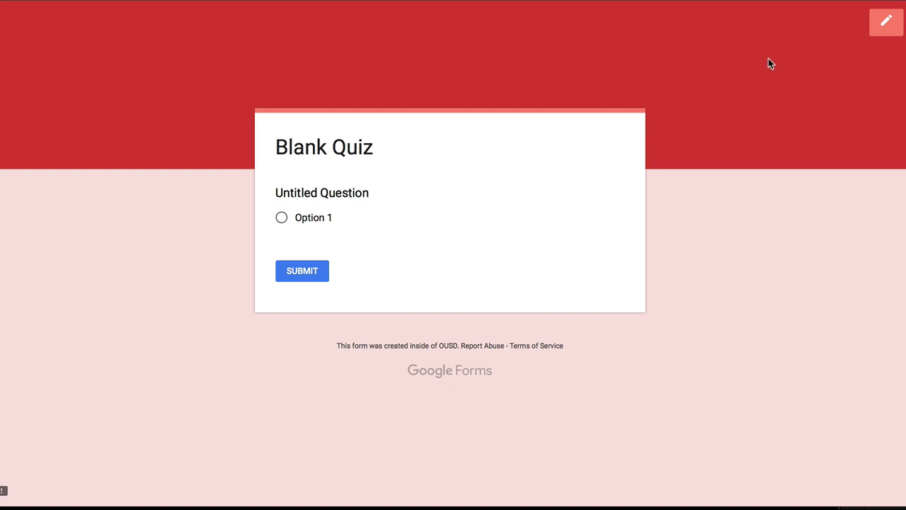
click(884, 26)
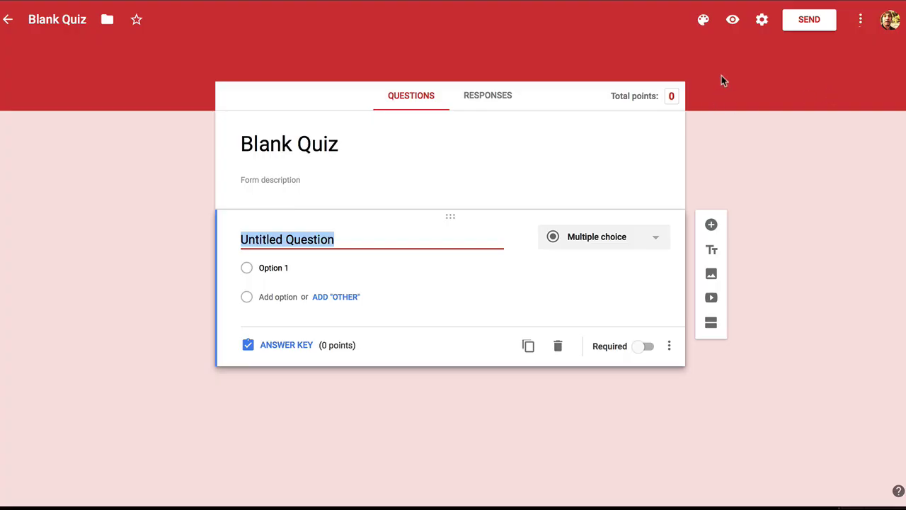
click(762, 22)
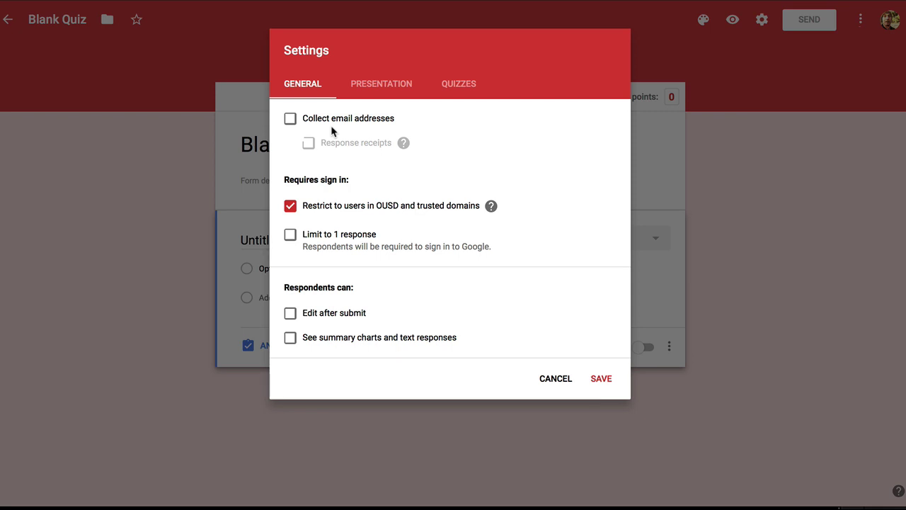
Step: Turn on Collect email addresses and Limit to 1 response in the General settings
click(290, 118)
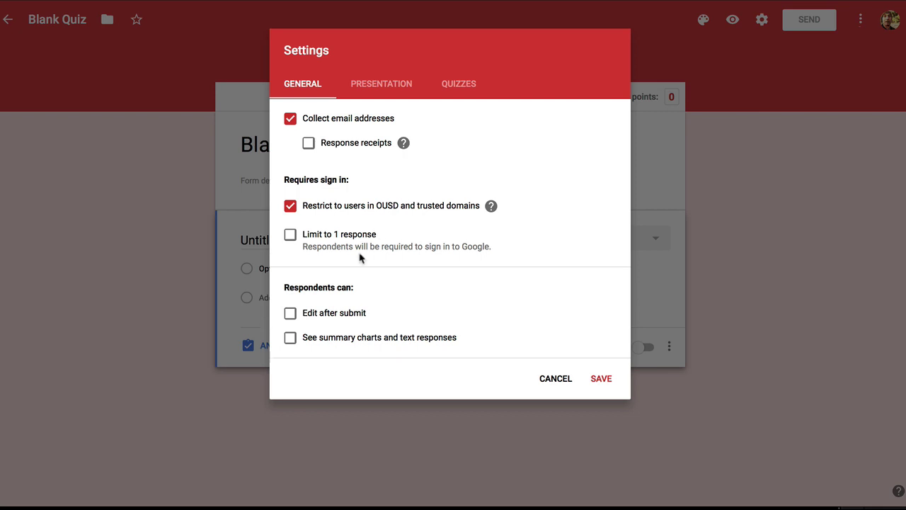
click(291, 235)
click(389, 89)
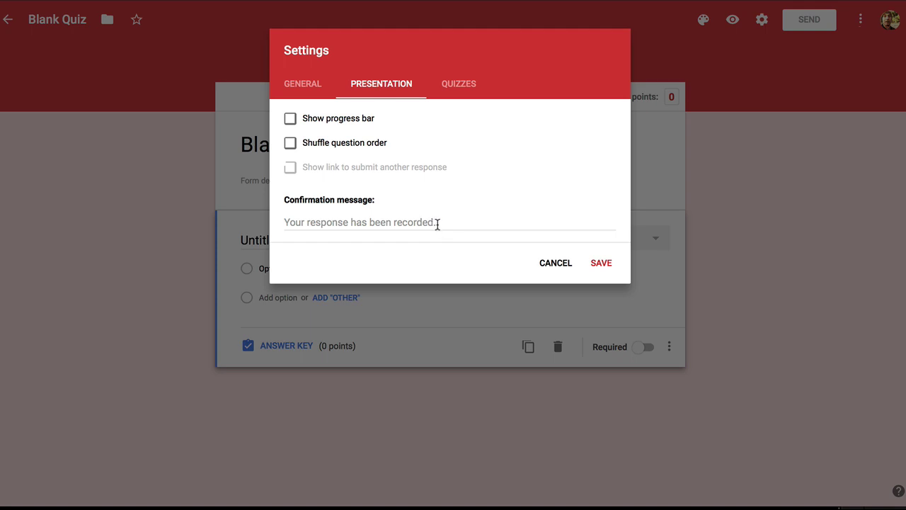
Step: Check the Quizzes grading options in Settings and save the settings
click(458, 86)
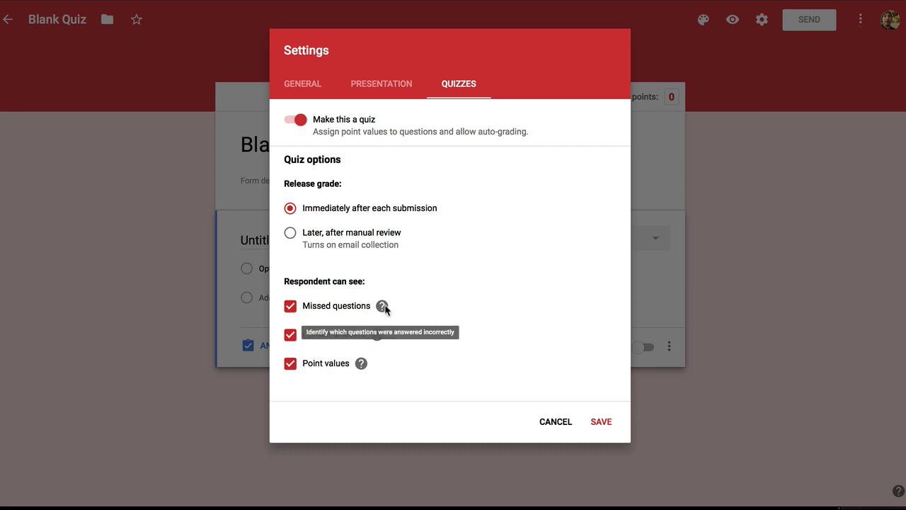
mouse_move(378, 339)
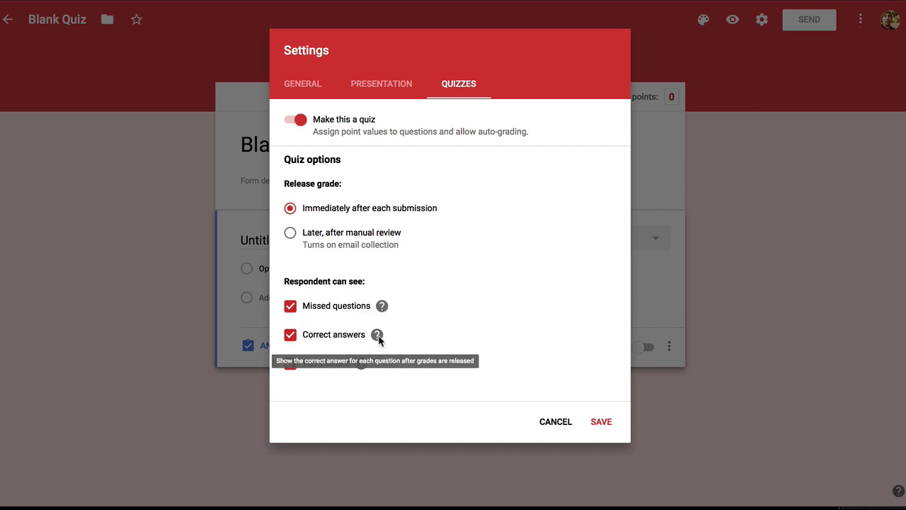
click(600, 422)
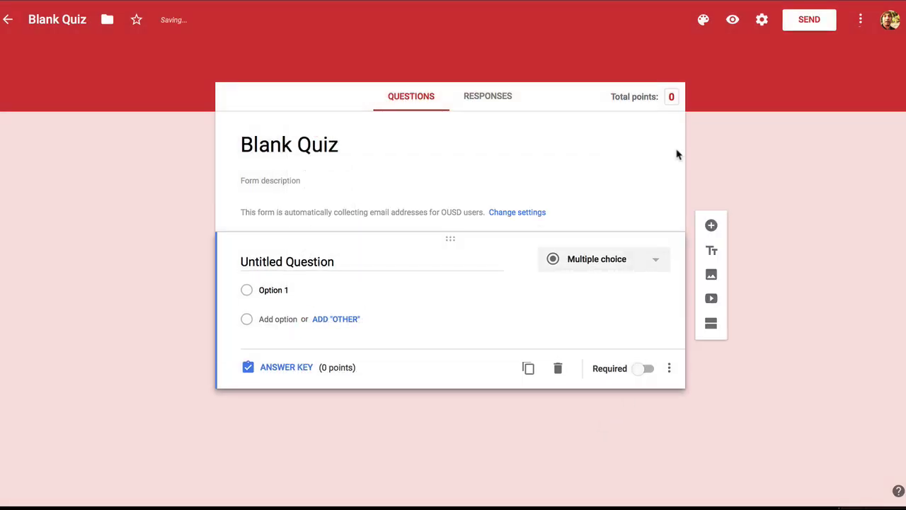
Step: Enter 'Rocks' as the form title and as the new document name, replacing Blank Quiz
click(296, 144)
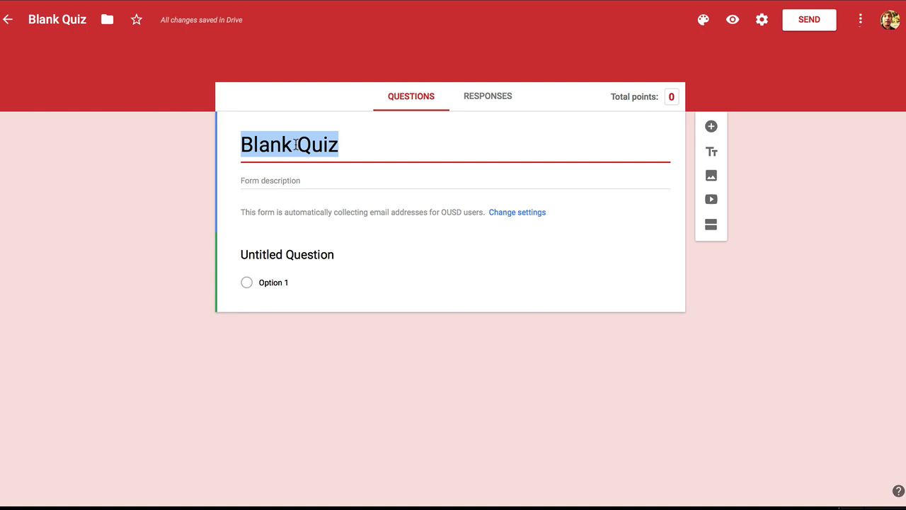
text(Rocks)
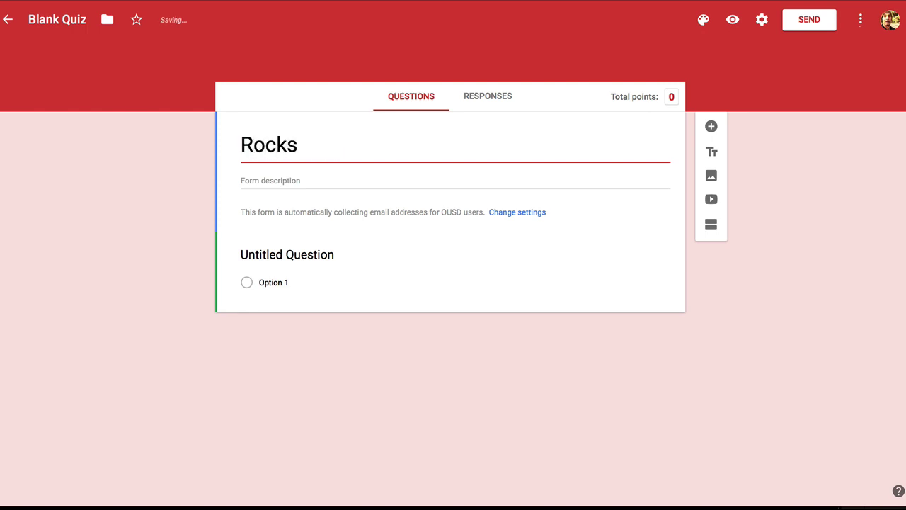
click(63, 20)
drag(88, 19, 26, 26)
text(Rock)
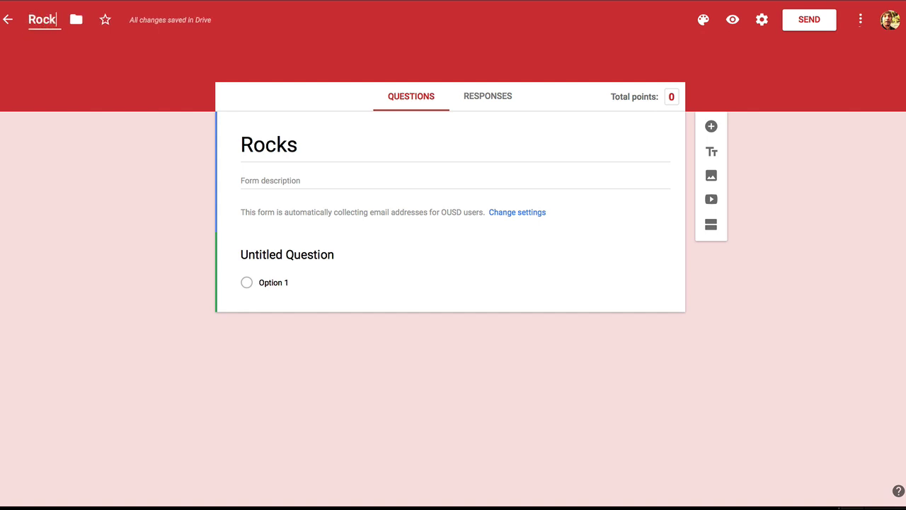
text(s)
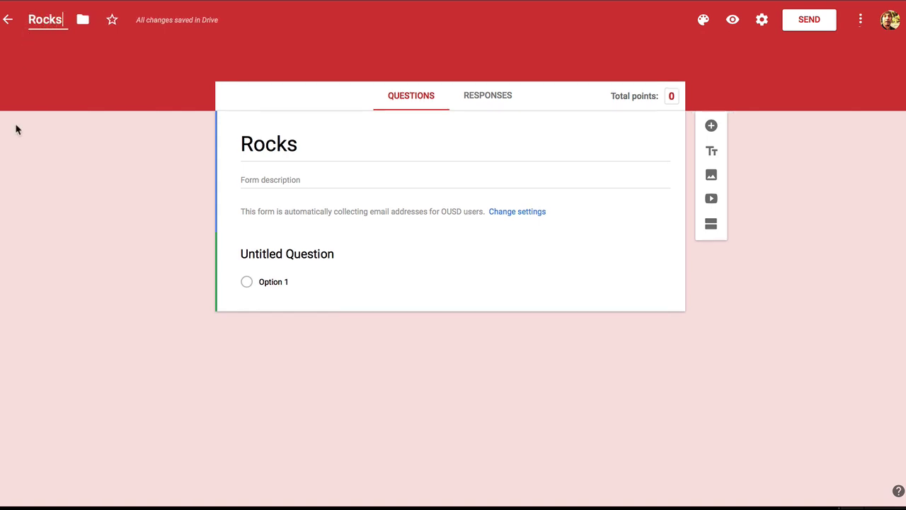
click(56, 236)
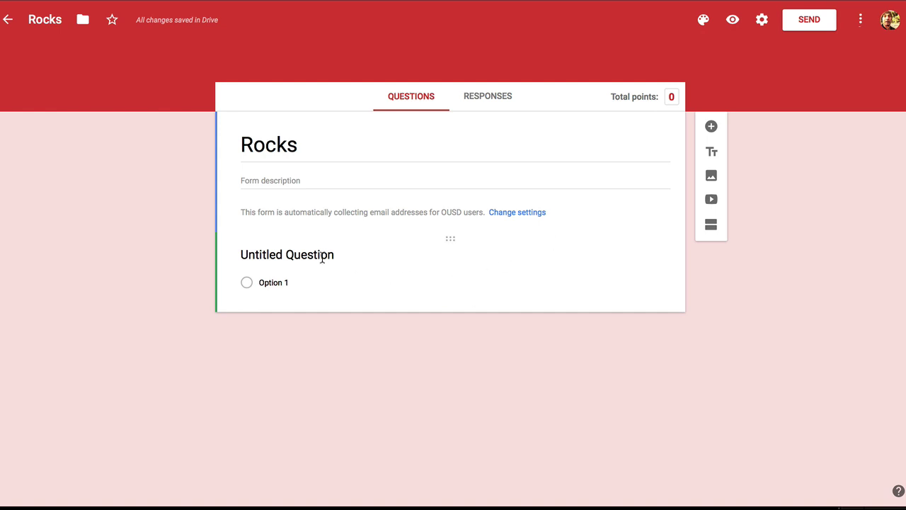
click(359, 261)
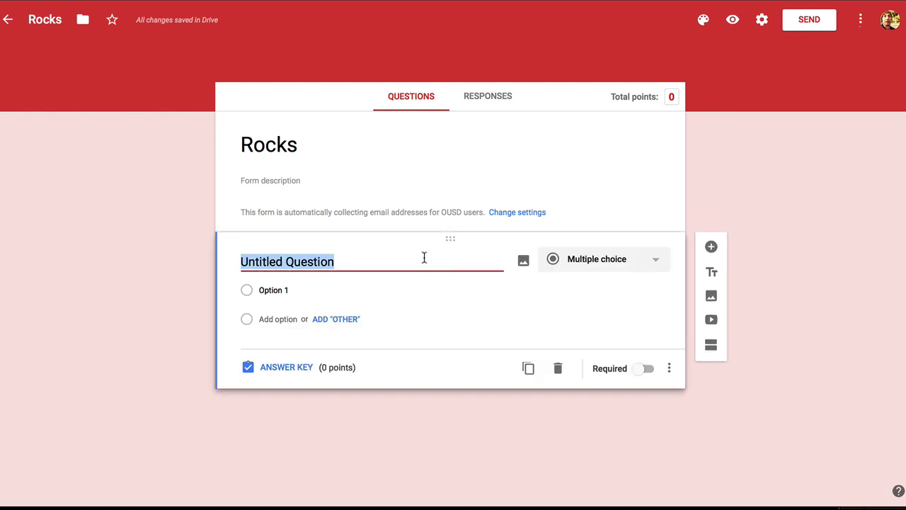
click(612, 267)
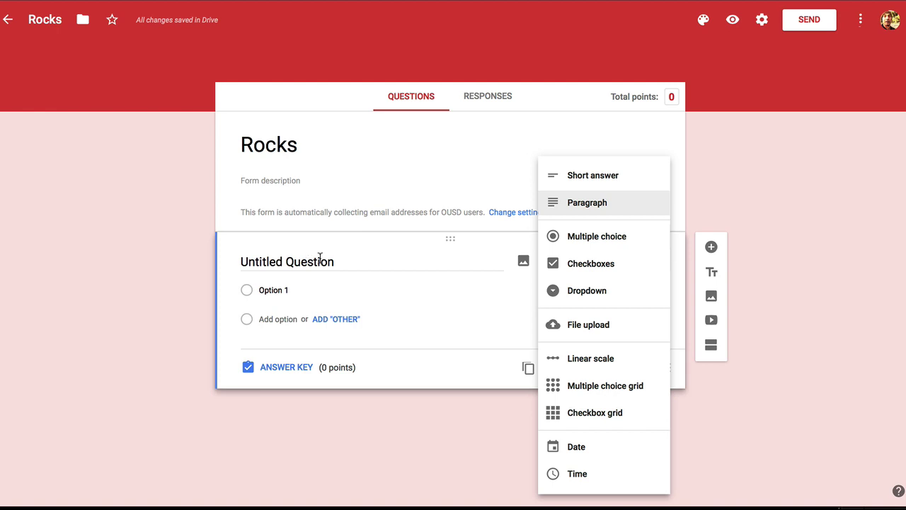
Step: Set the first question's type to Multiple choice
click(592, 237)
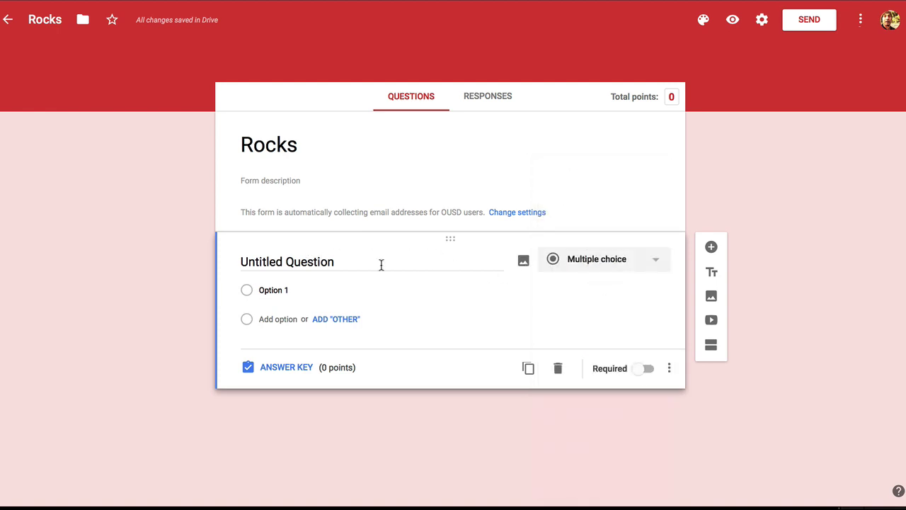
Step: Ask 'What type of rock is formed by heat and pressure?' with choices igneous, sedimentary, metamorphic
click(312, 261)
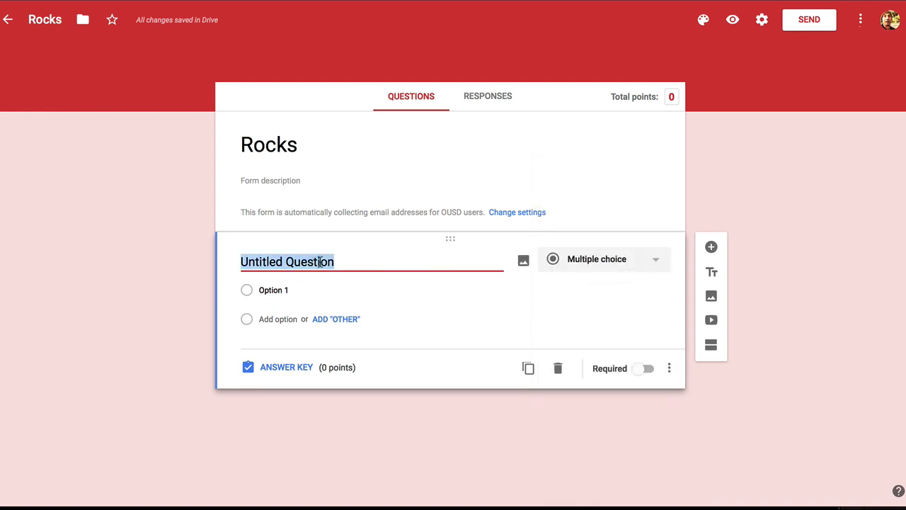
text(What type of rock is formed by h)
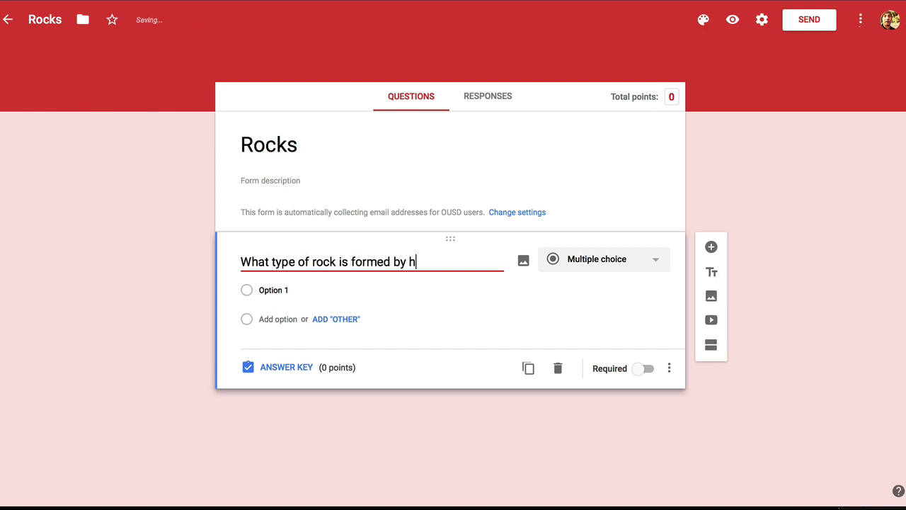
text(eat and pressur)
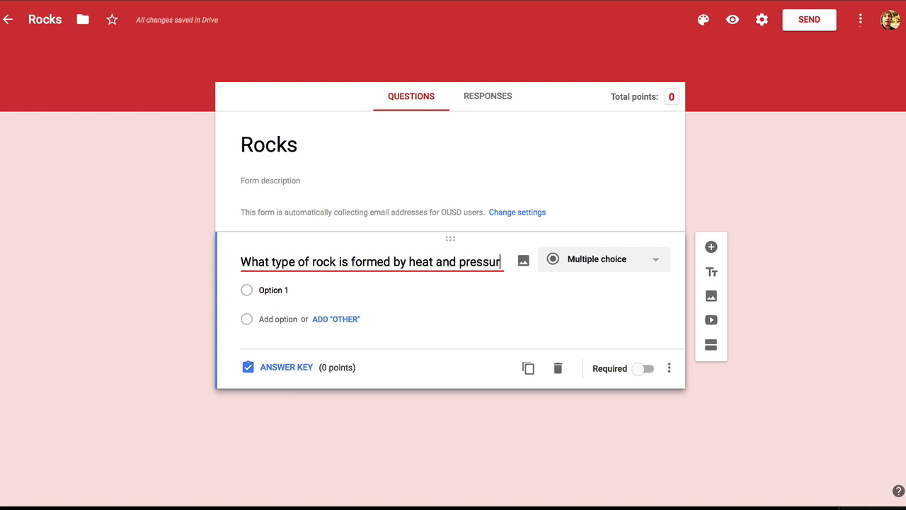
text(e?)
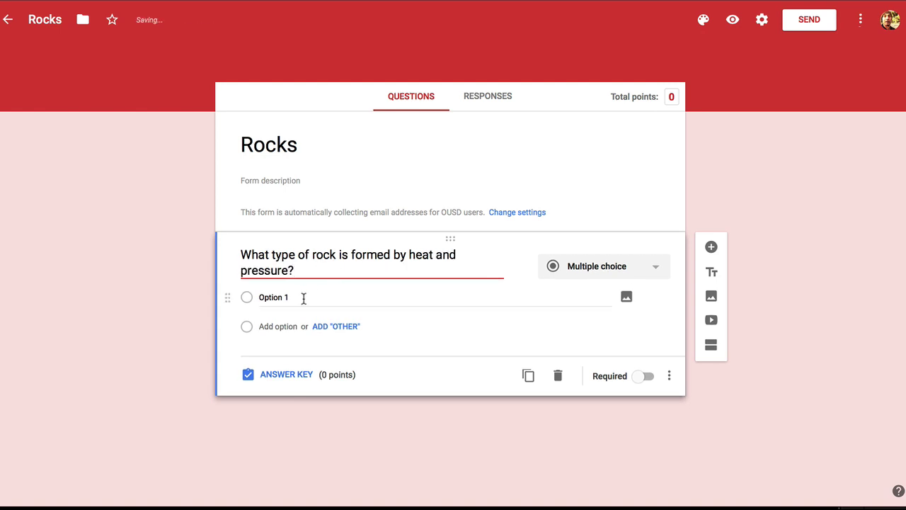
click(278, 298)
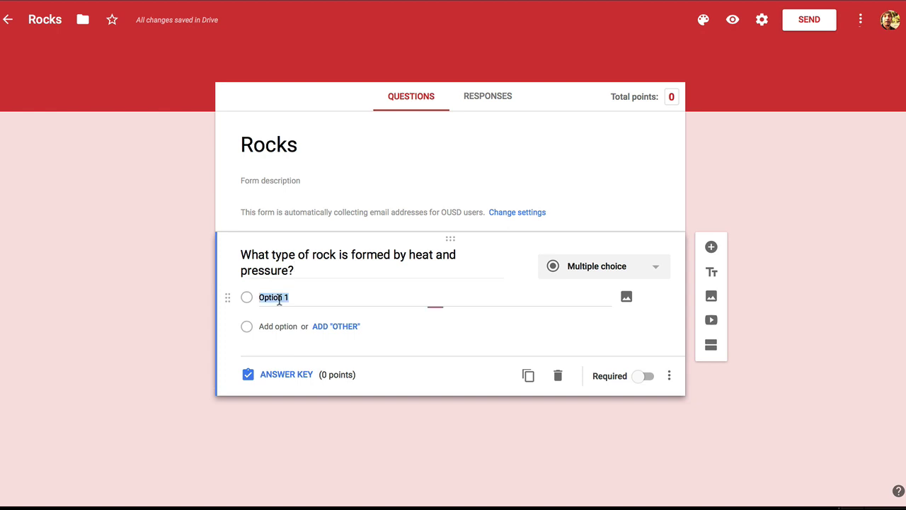
text(igneous)
click(283, 327)
text(s)
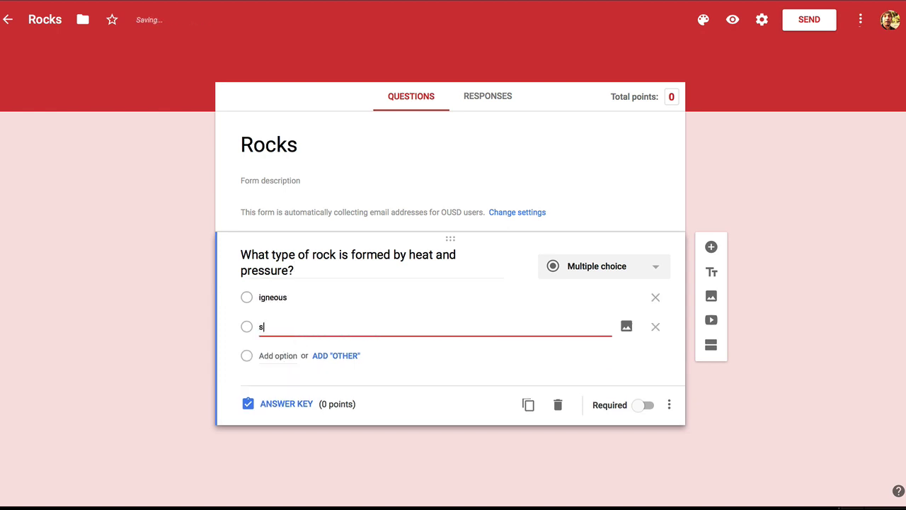
text(edimentary)
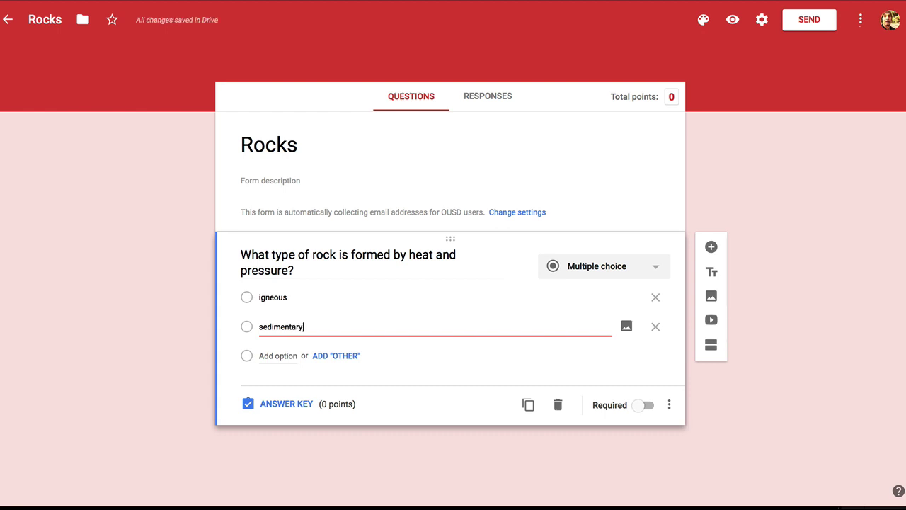
click(277, 355)
text(me)
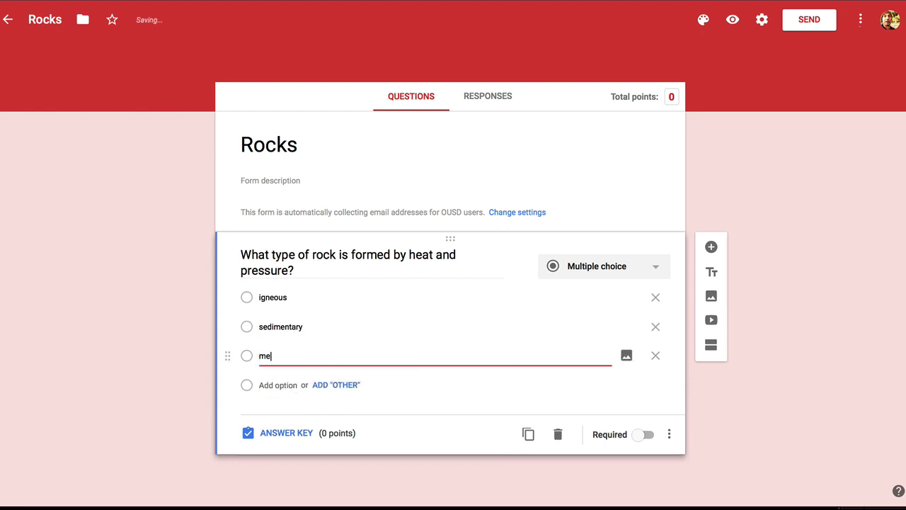
text(tamorphic)
click(300, 439)
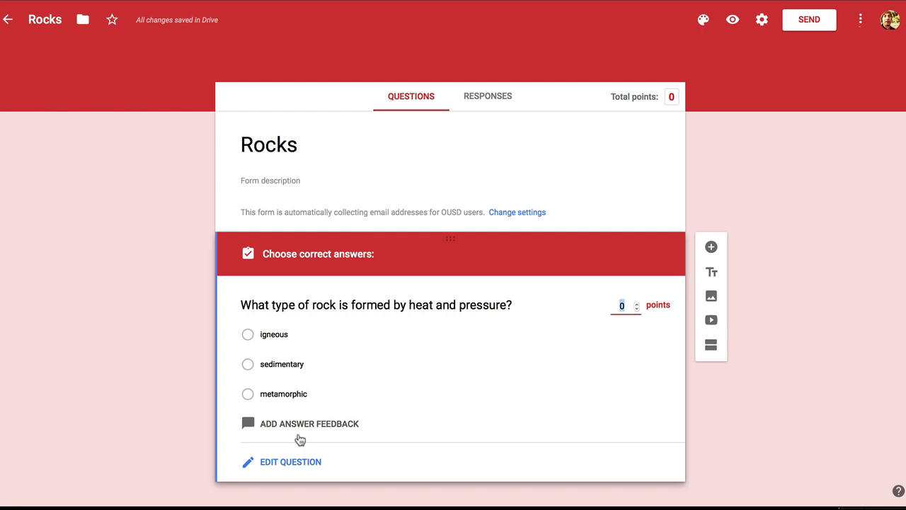
Step: Key metamorphic as the correct answer worth 1 point and switch on Required
click(247, 394)
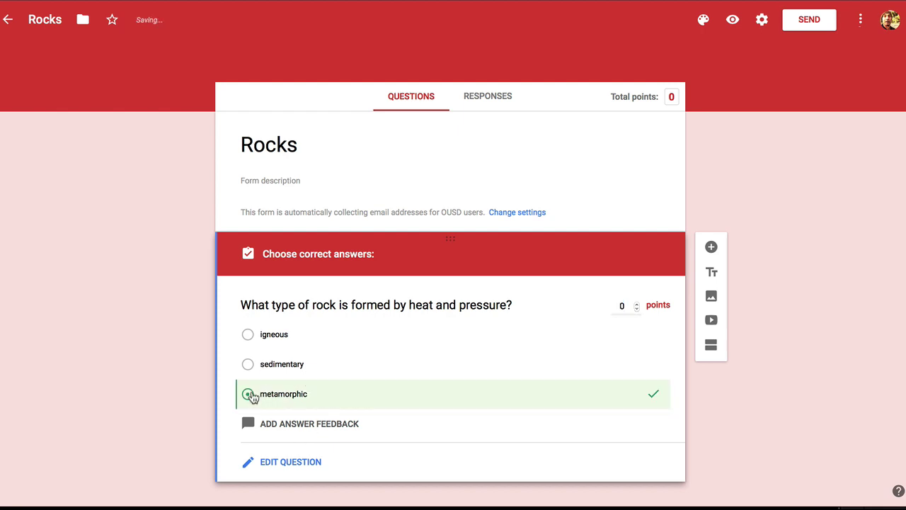
click(637, 304)
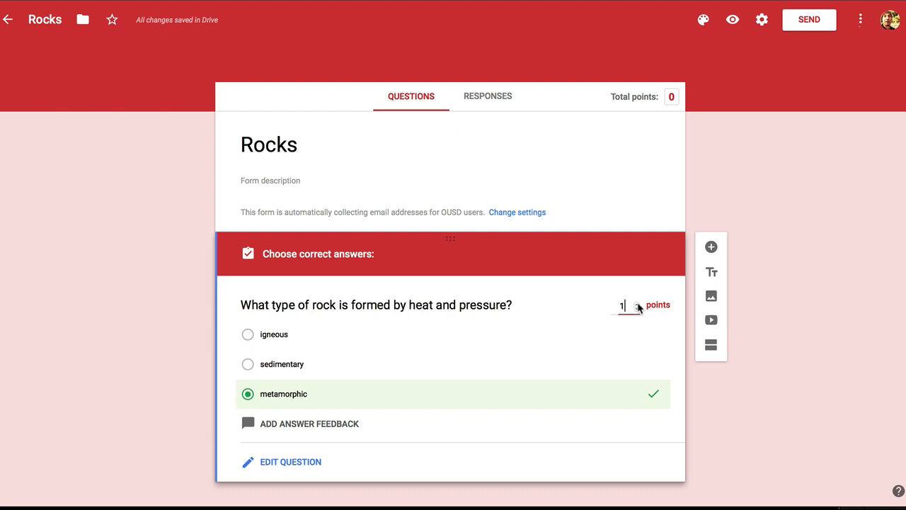
click(308, 465)
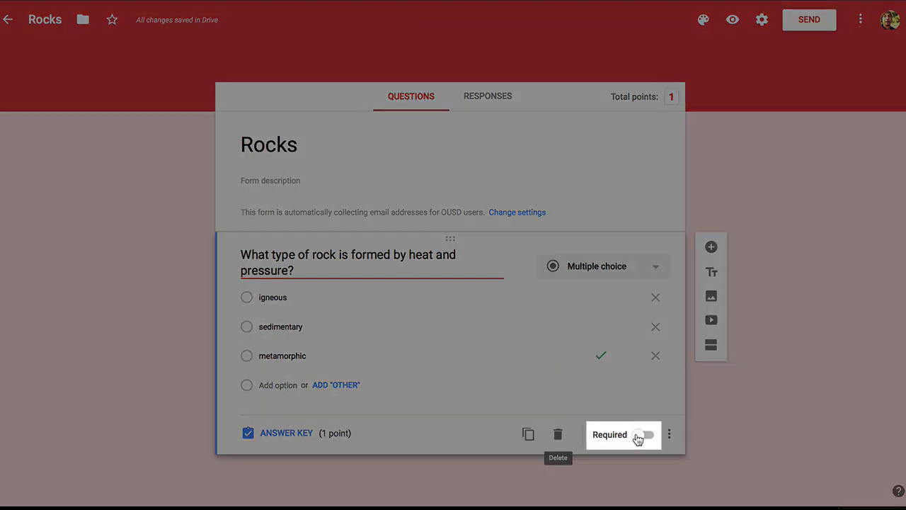
click(640, 435)
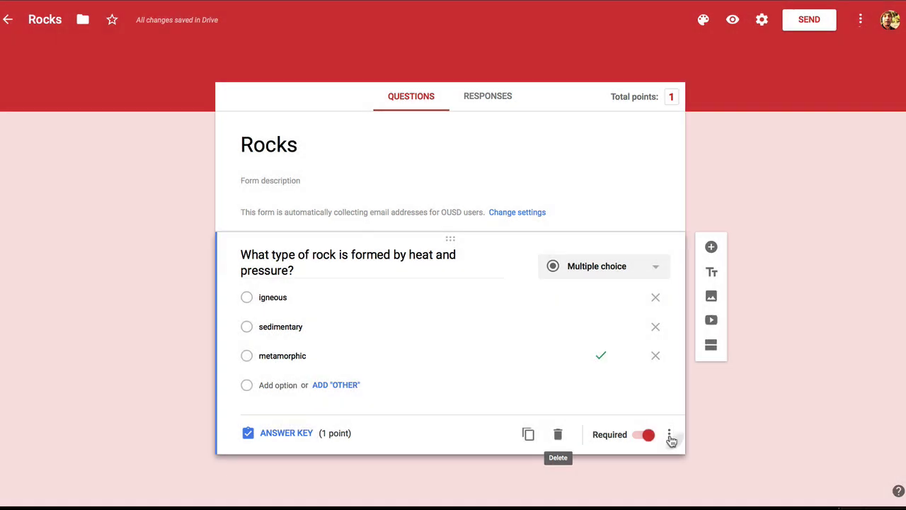
Step: Add and then remove a description line from the question's extra options menu, leaving it unchanged
click(669, 436)
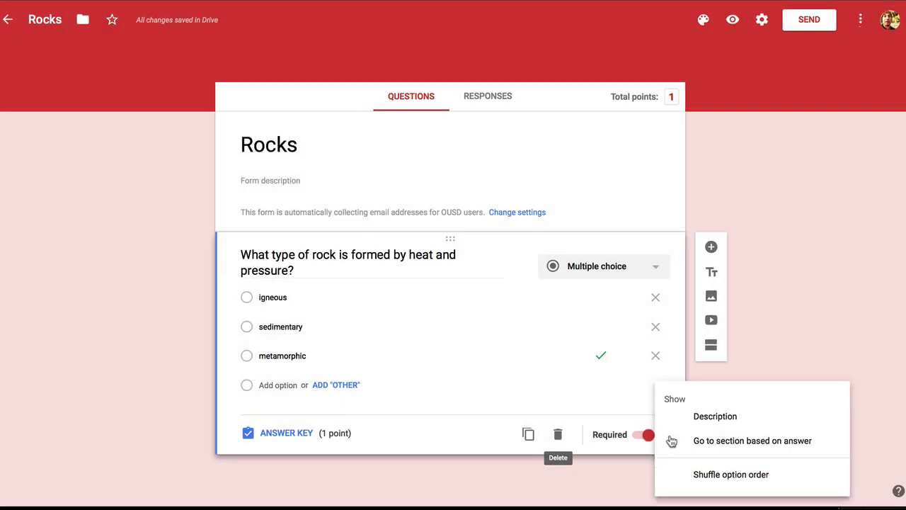
click(715, 418)
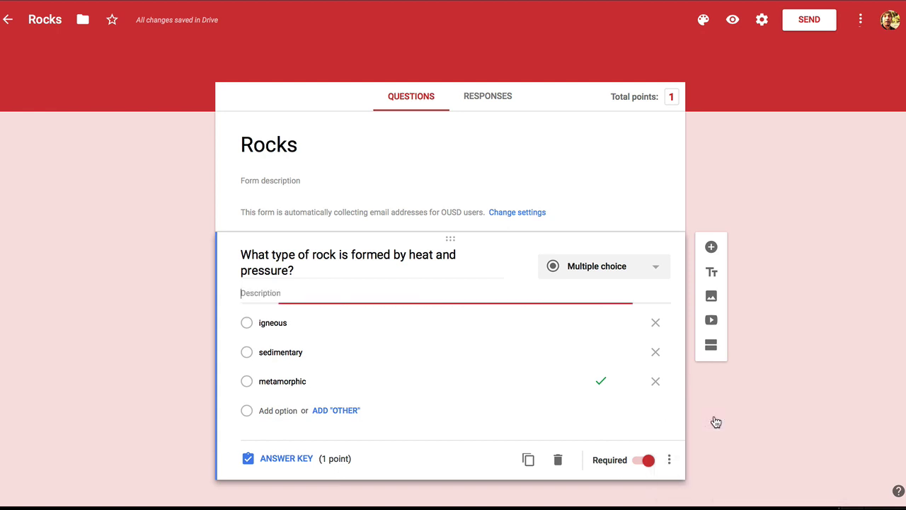
click(670, 460)
click(716, 422)
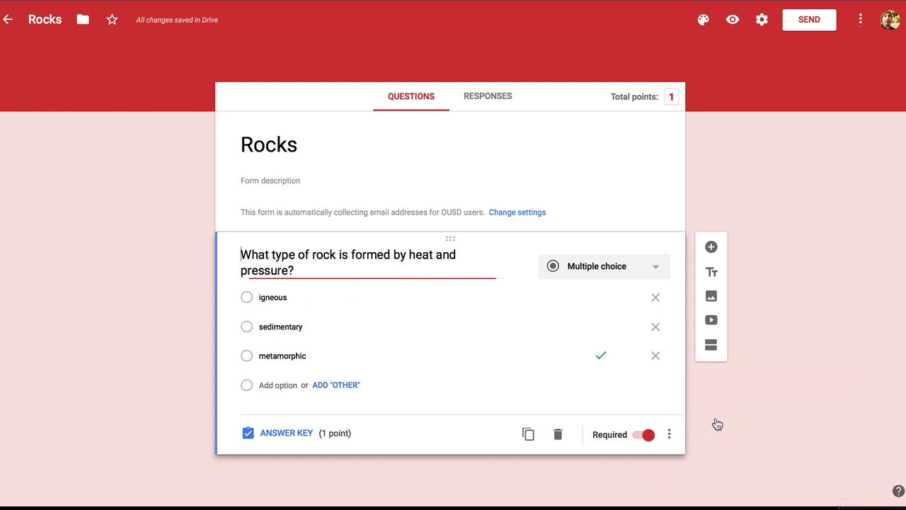
click(670, 435)
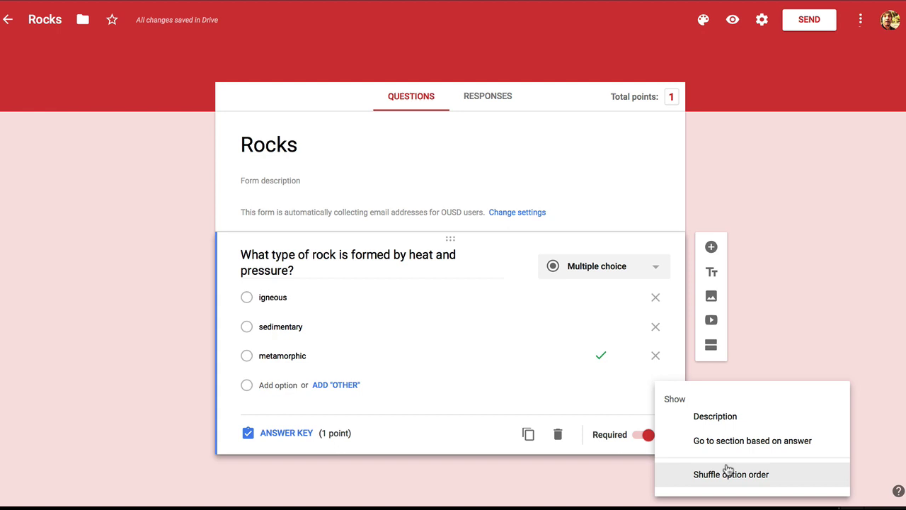
click(488, 477)
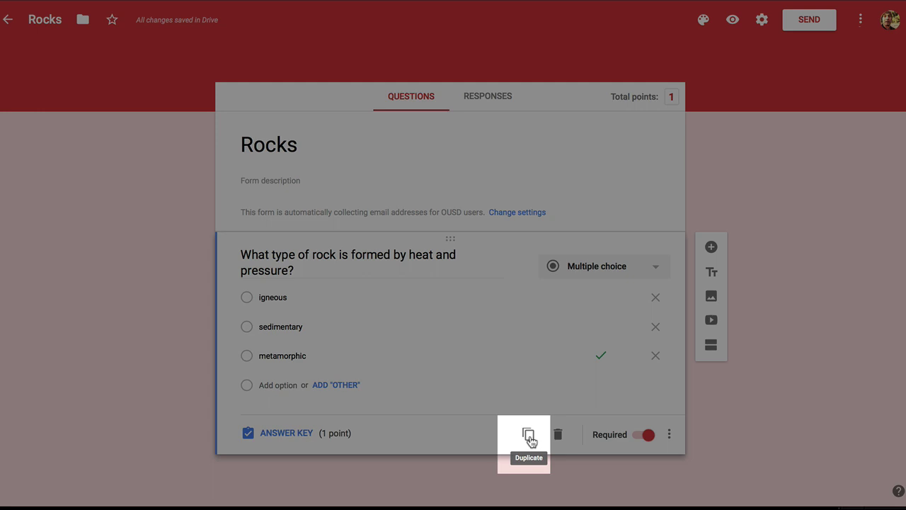
Step: Duplicate the heat-and-pressure question and change the copy's title ending to 'cooling magma?'
click(530, 439)
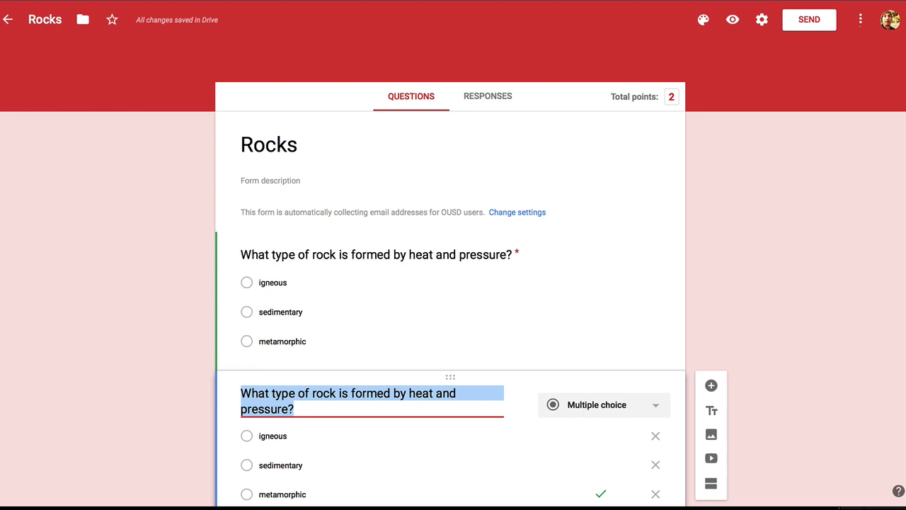
click(332, 392)
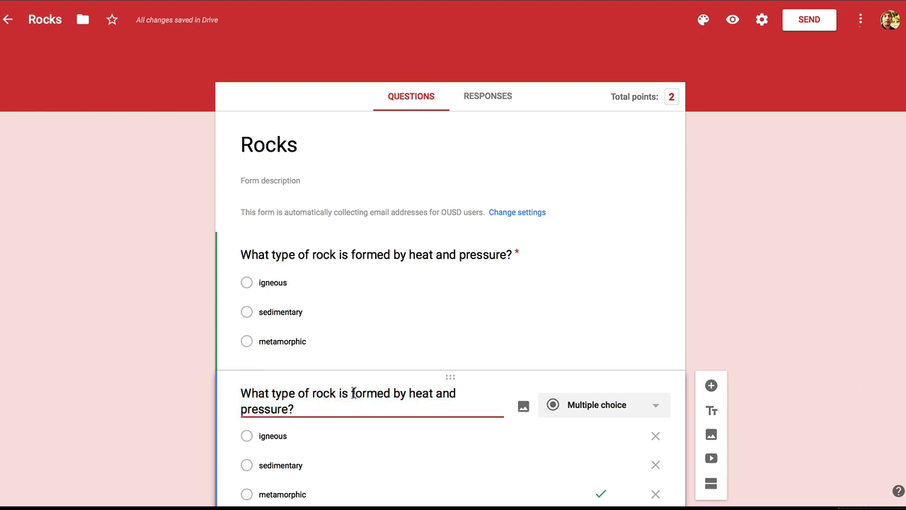
drag(408, 393, 418, 409)
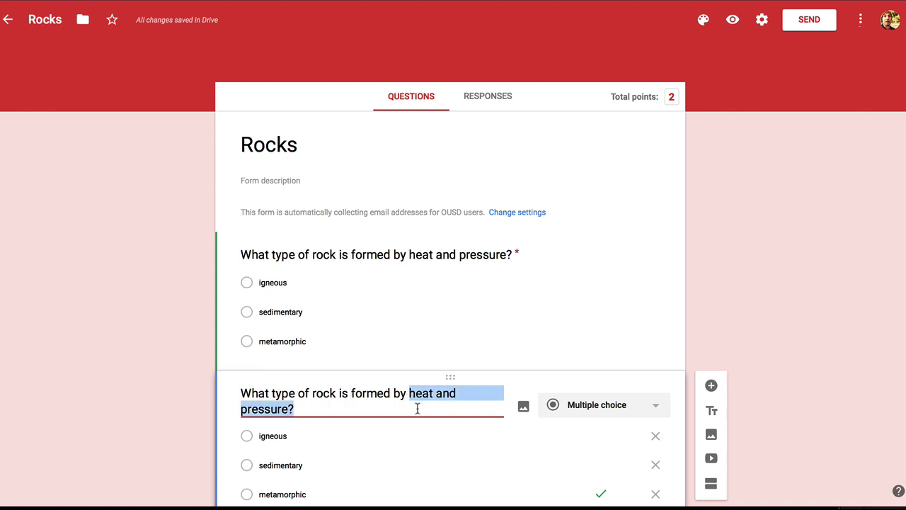
text(cooling magma?)
Step: In the copy's answer key, mark igneous correct for 1 point and unmark metamorphic
scroll(414, 410, down, 2)
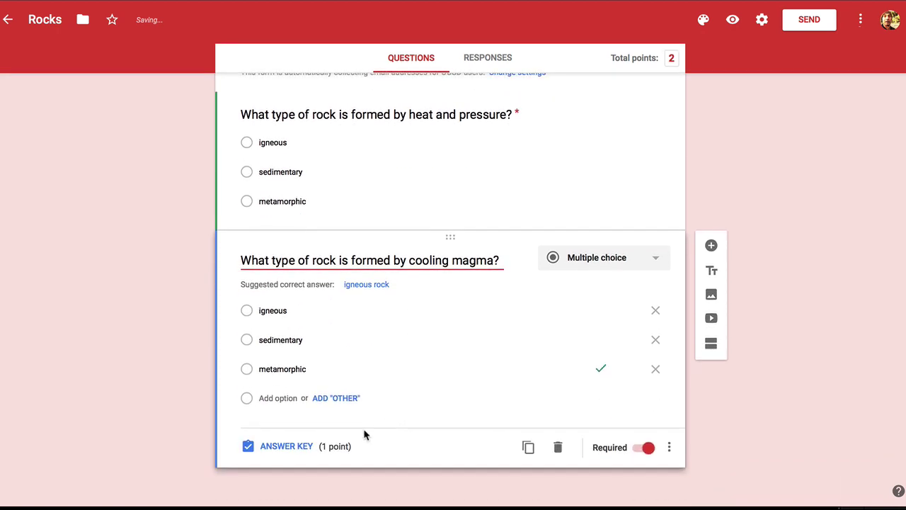
click(291, 449)
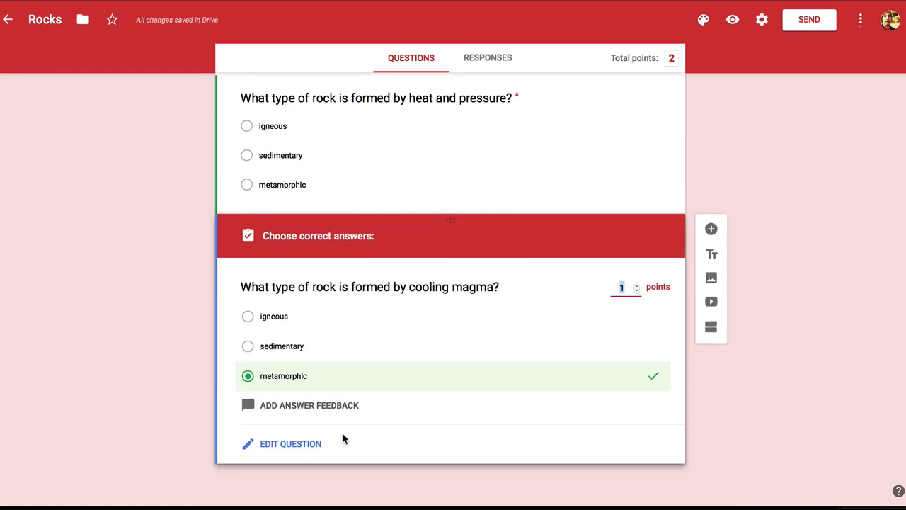
click(250, 321)
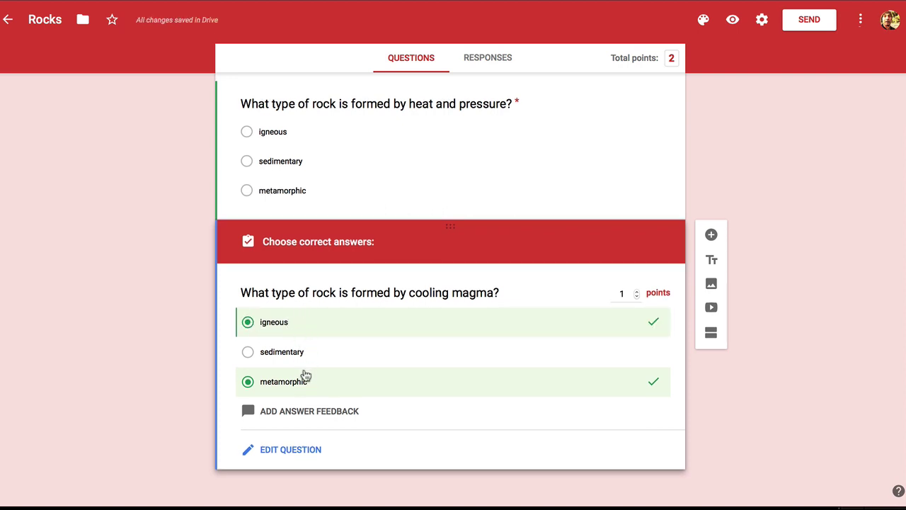
scroll(297, 386, down, 1)
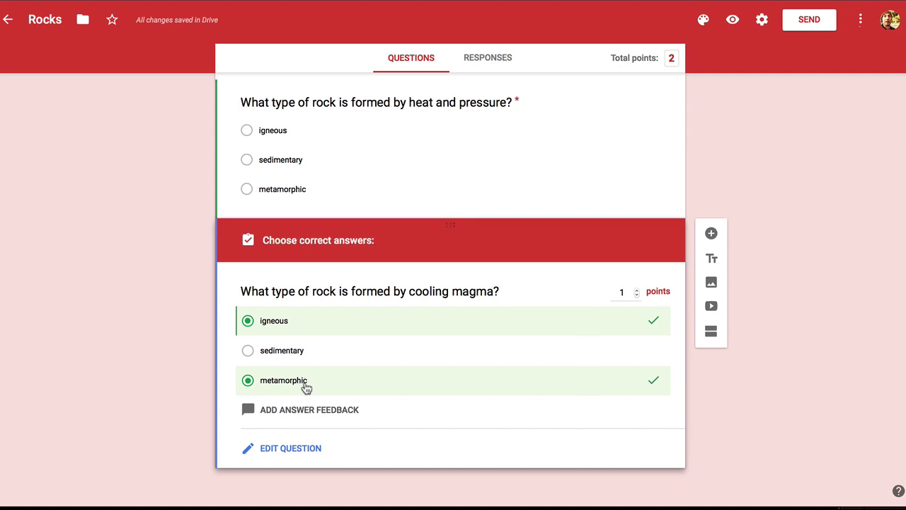
click(248, 381)
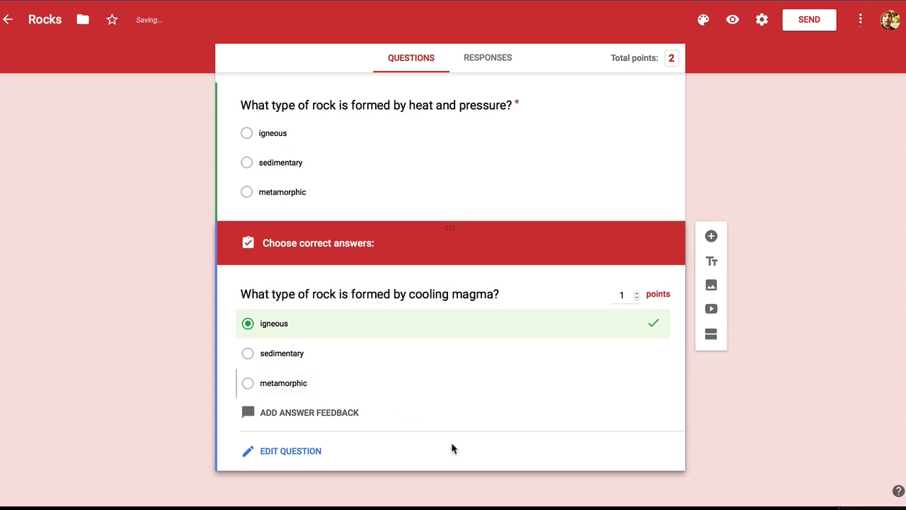
scroll(456, 450, down, 1)
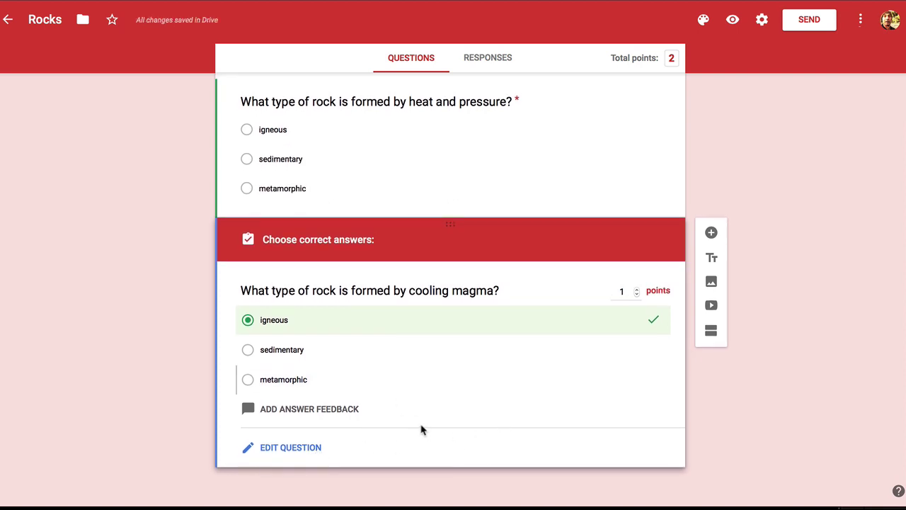
click(314, 447)
Step: Duplicate the cooling magma question and replace 'cooling magma' with 'layers of sediment' in its title
click(527, 445)
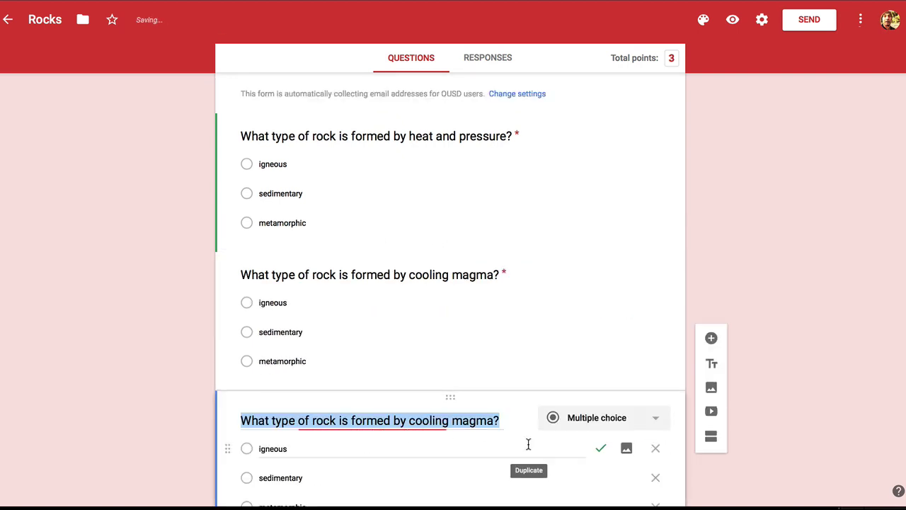
click(434, 421)
drag(408, 421, 497, 420)
key(BackSpace)
text(layers of sediment)
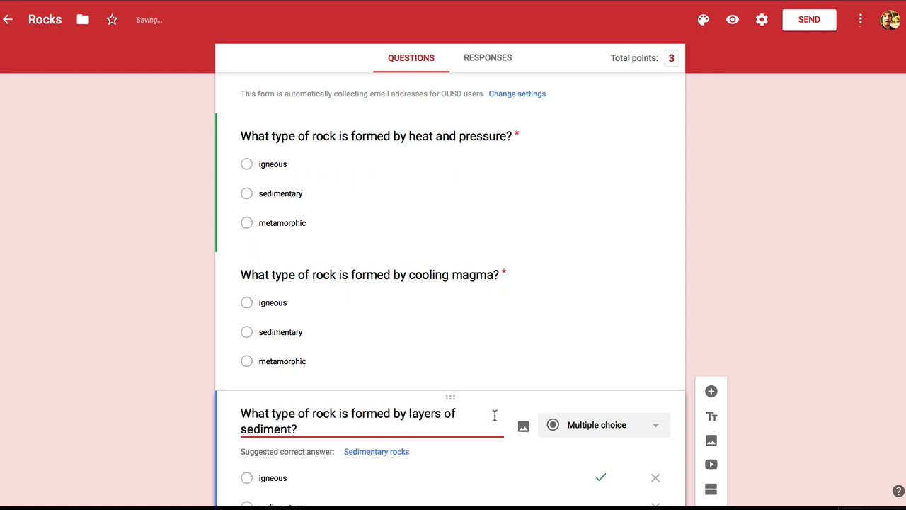
Step: Key sedimentary as the new question's only correct answer, unmarking igneous
scroll(489, 421, down, 3)
click(290, 438)
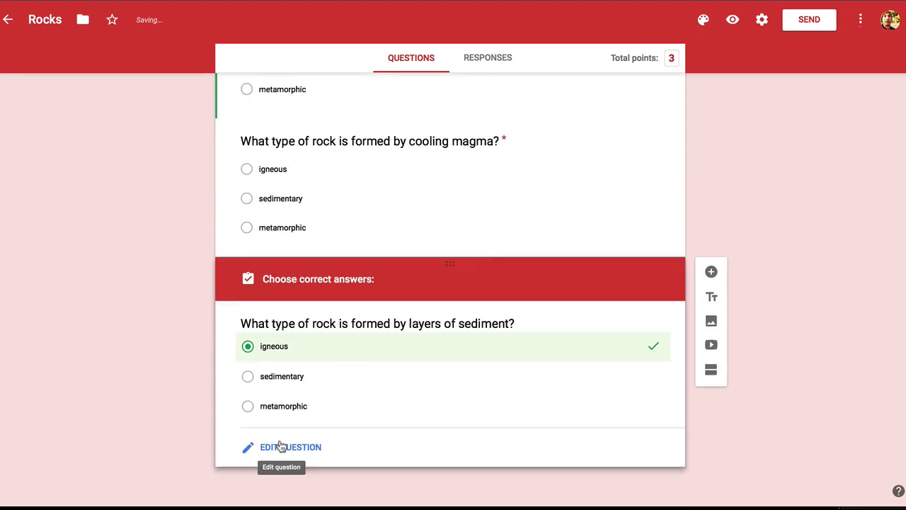
click(248, 350)
click(247, 319)
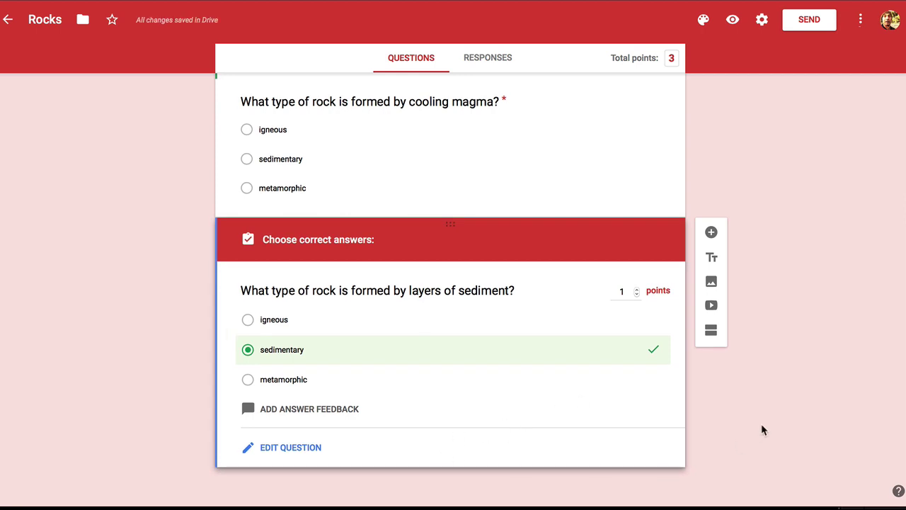
click(305, 448)
Step: Preview the Rocks quiz as a respondent and look over its three questions
scroll(576, 356, up, 5)
click(733, 21)
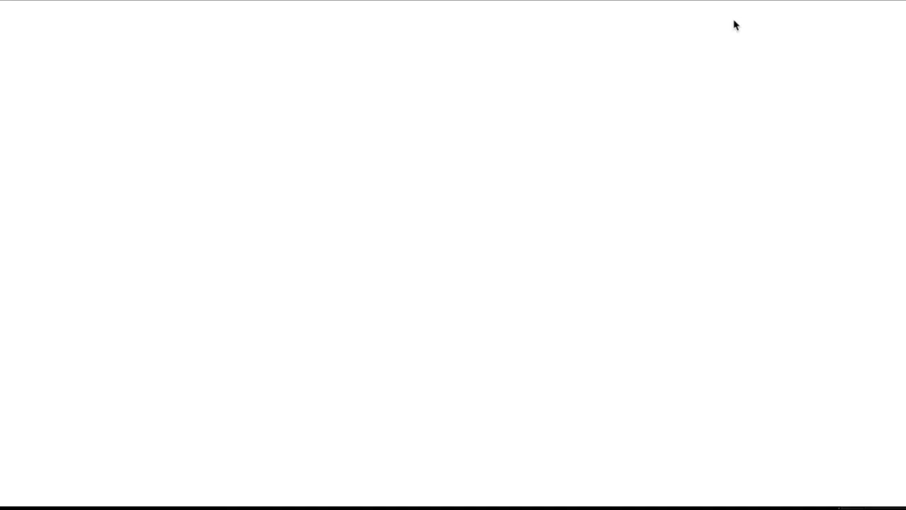
scroll(680, 305, down, 1)
scroll(680, 306, down, 3)
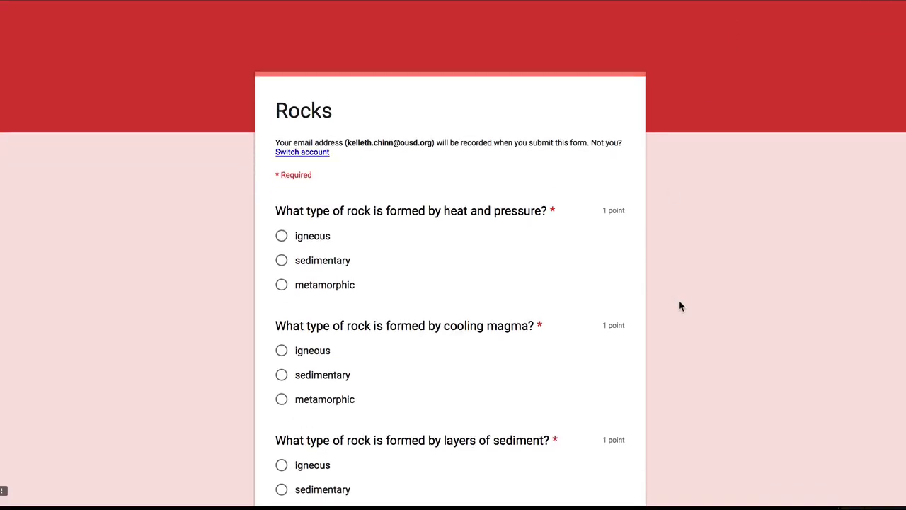
scroll(680, 310, up, 2)
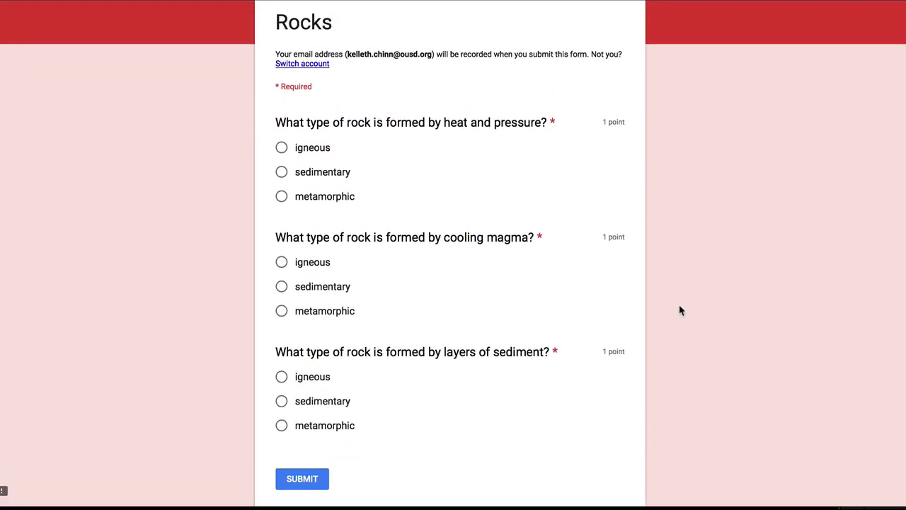
scroll(680, 310, down, 1)
scroll(680, 310, up, 1)
scroll(679, 310, up, 1)
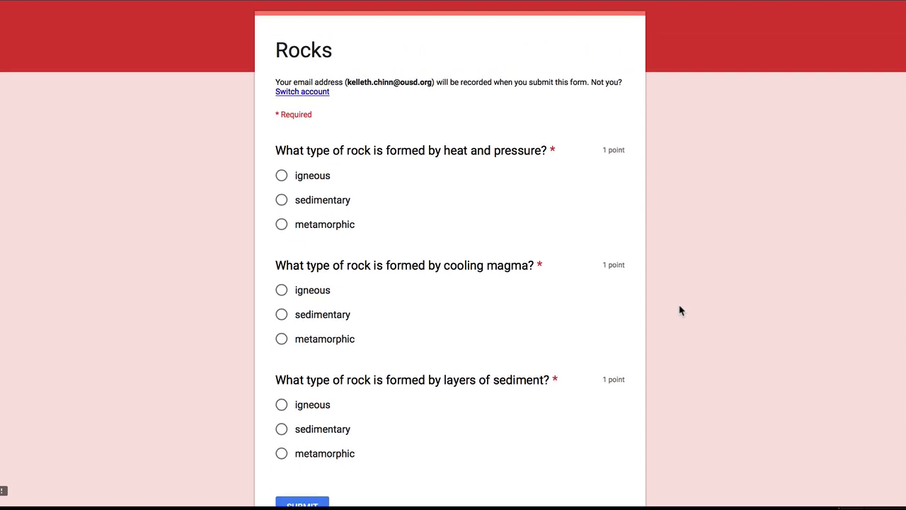
scroll(680, 310, down, 1)
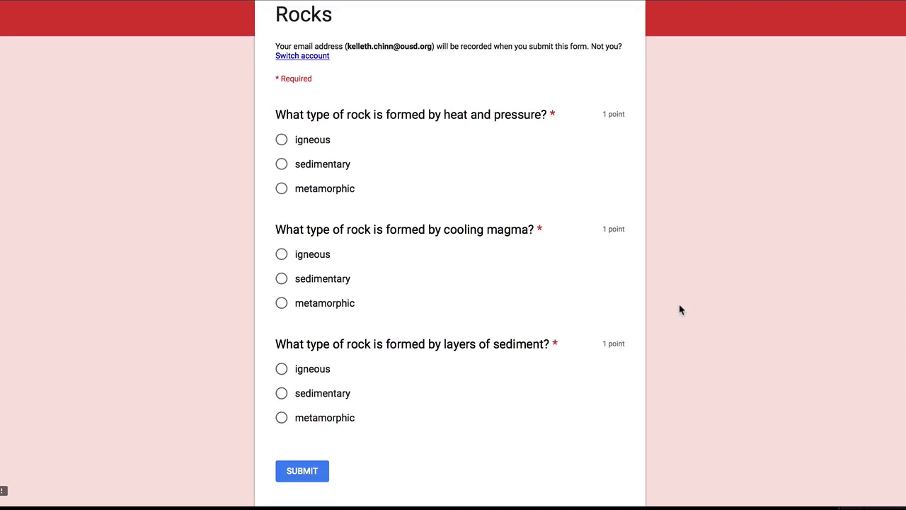
scroll(680, 310, down, 1)
scroll(680, 310, up, 1)
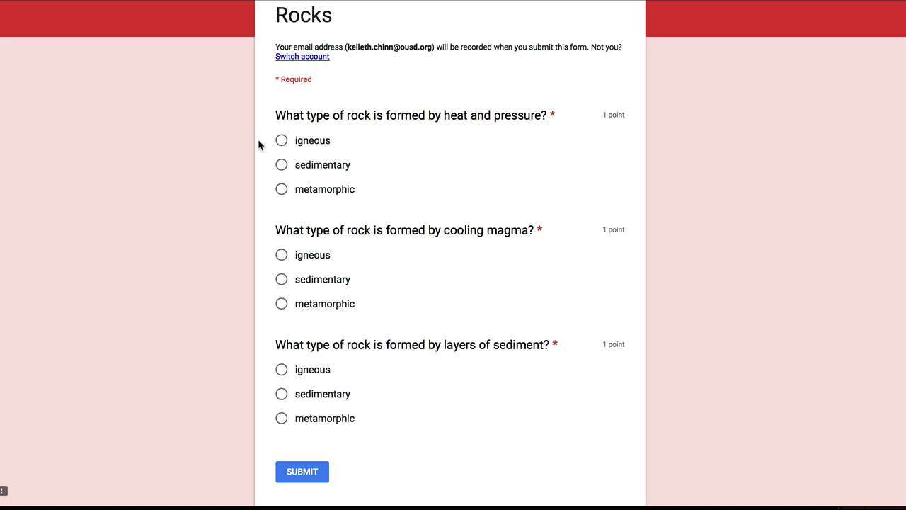
Step: Answer metamorphic, igneous and metamorphic, then submit the response
click(283, 191)
click(282, 256)
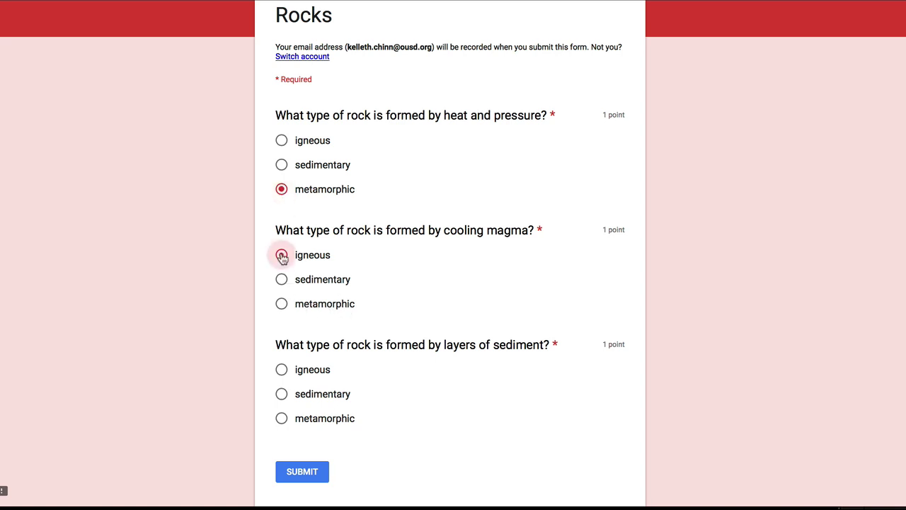
click(282, 419)
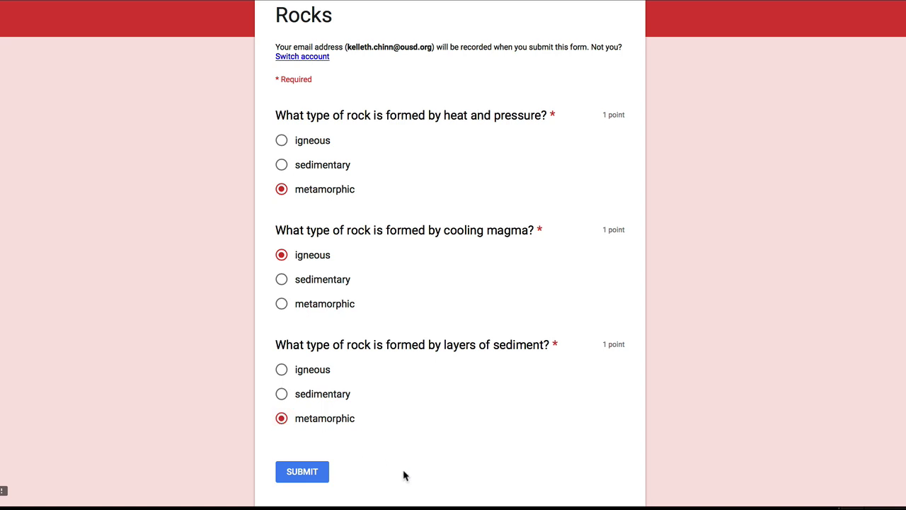
scroll(409, 473, down, 1)
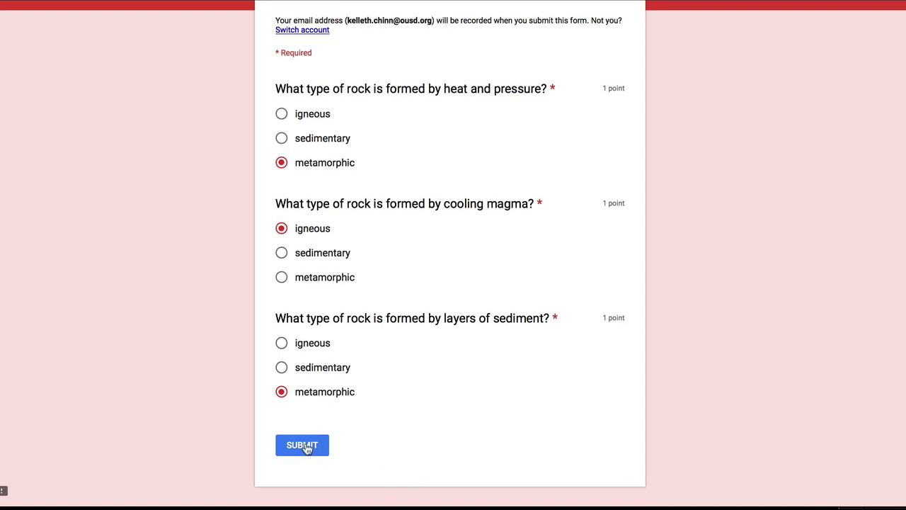
scroll(315, 449, up, 1)
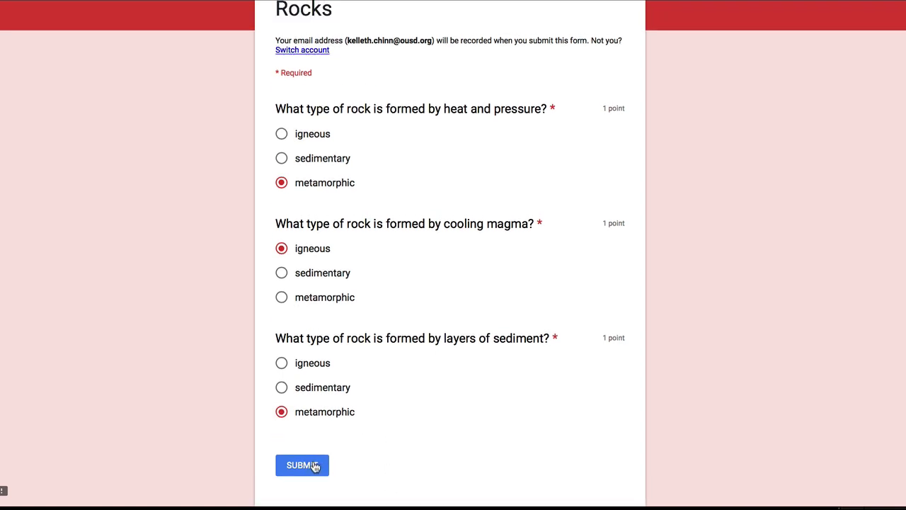
click(302, 465)
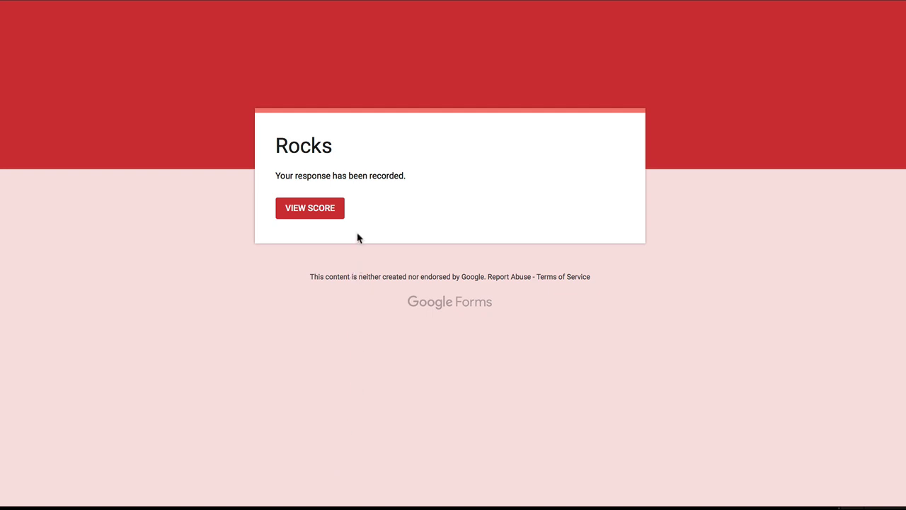
Step: Review the 2/3 graded answers, then close back to the form editor showing 1 response
click(319, 211)
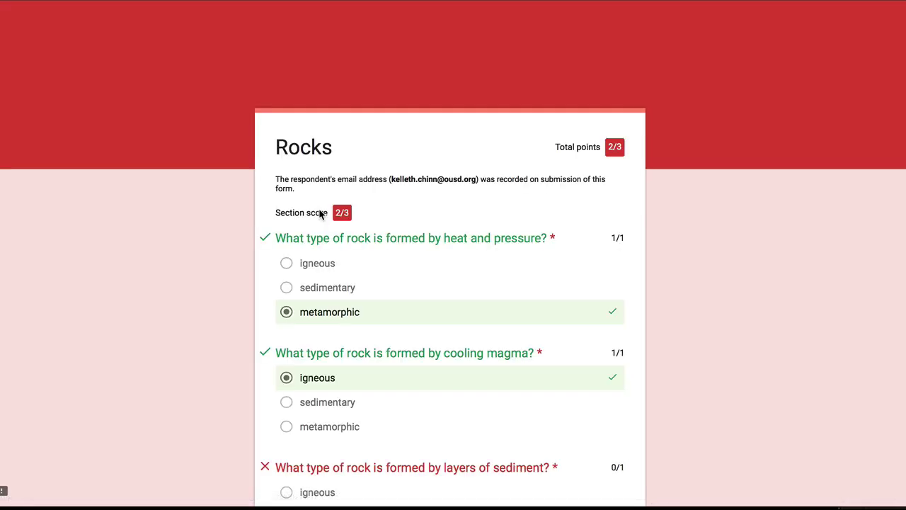
scroll(715, 283, down, 1)
scroll(715, 289, down, 2)
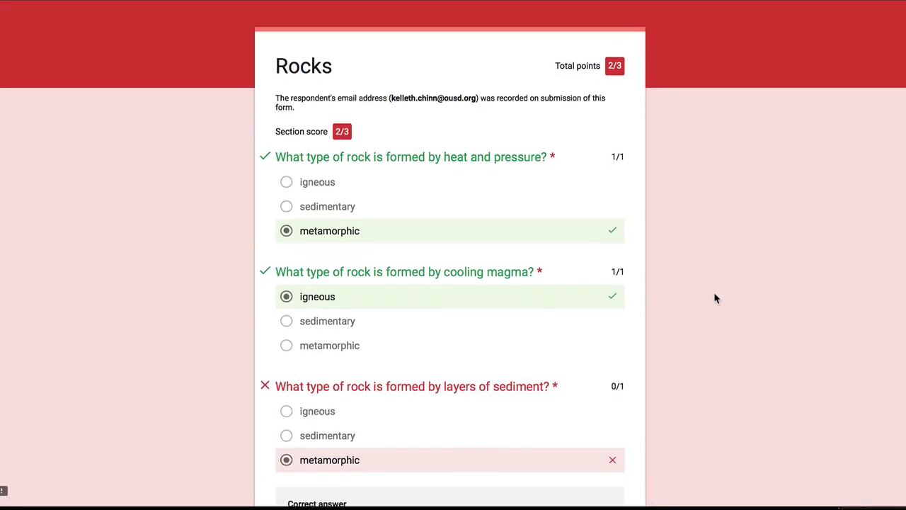
scroll(713, 302, down, 1)
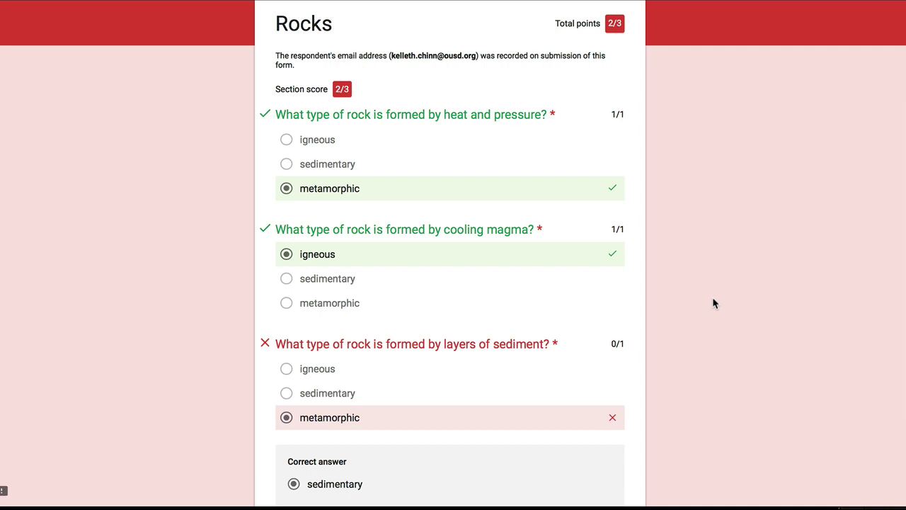
scroll(713, 298, down, 1)
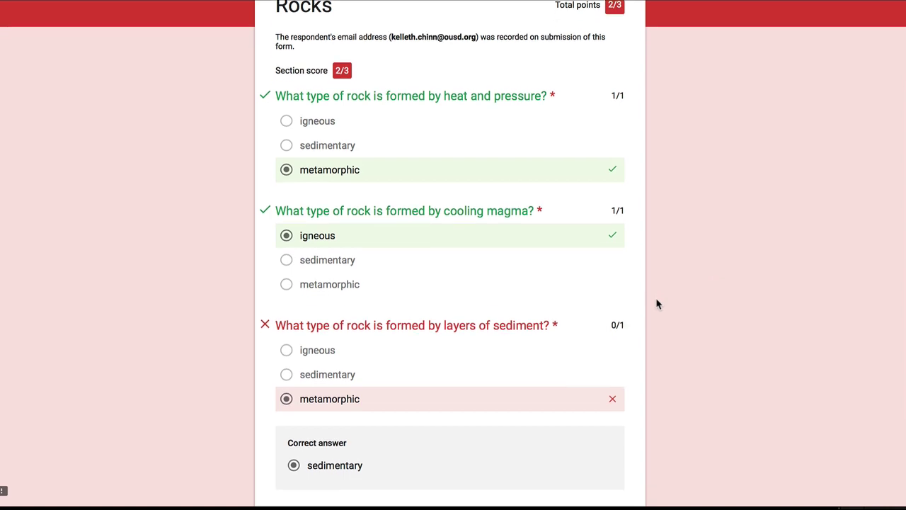
scroll(657, 304, down, 1)
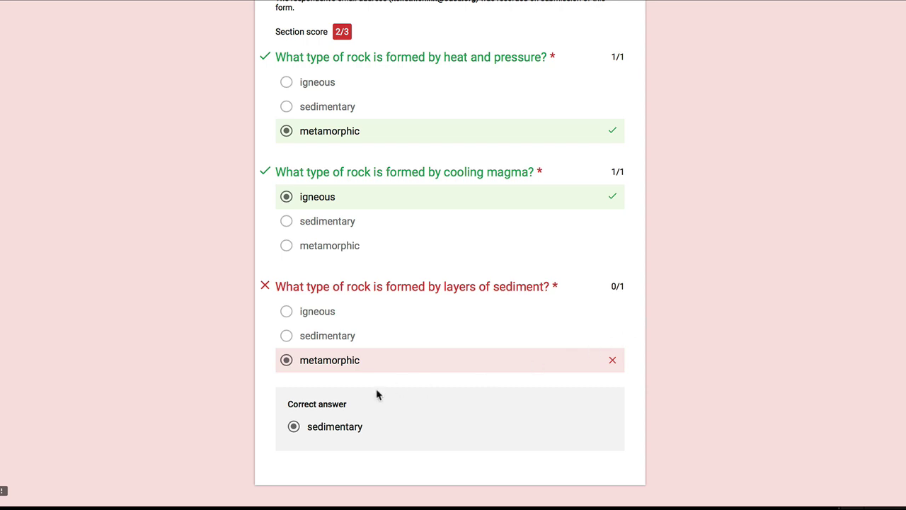
scroll(358, 440, down, 1)
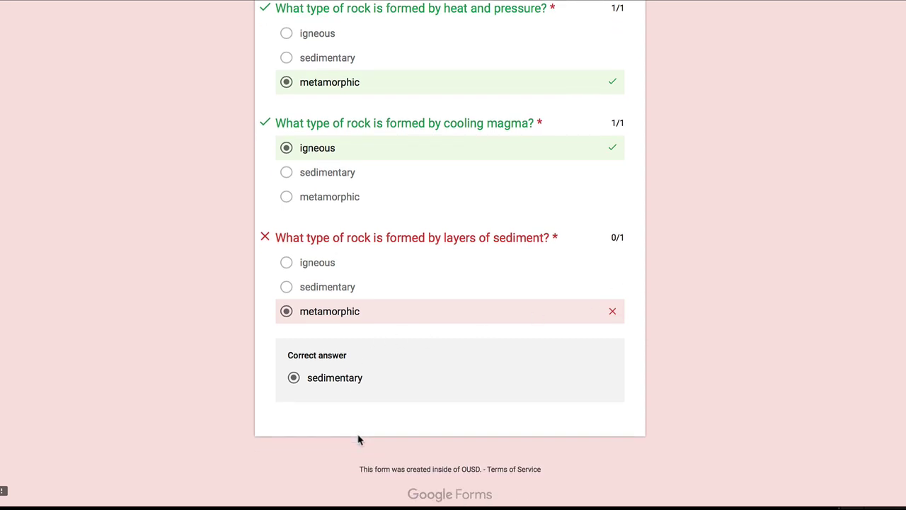
scroll(416, 386, up, 1)
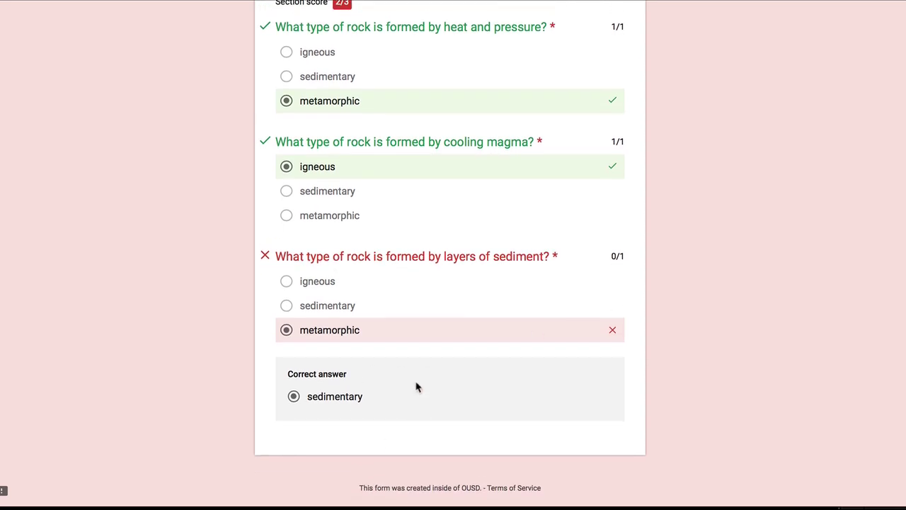
scroll(416, 386, up, 5)
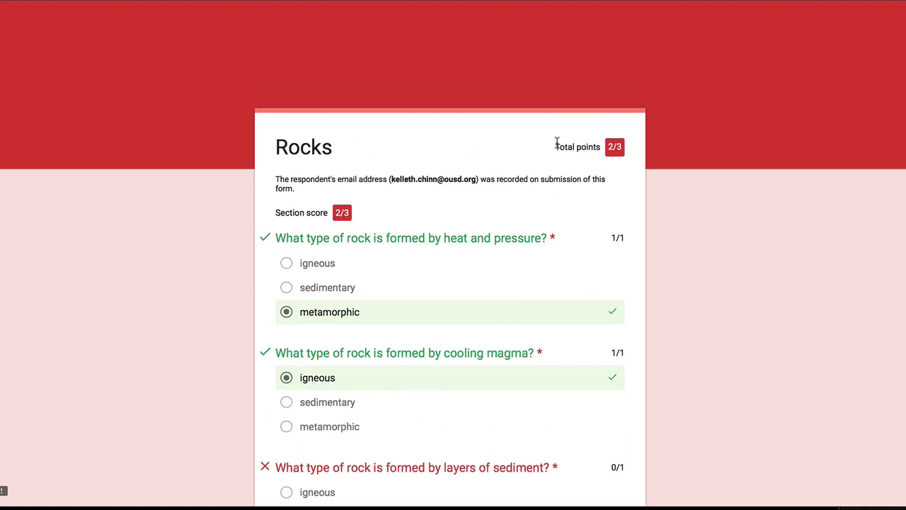
key(ctrl+w)
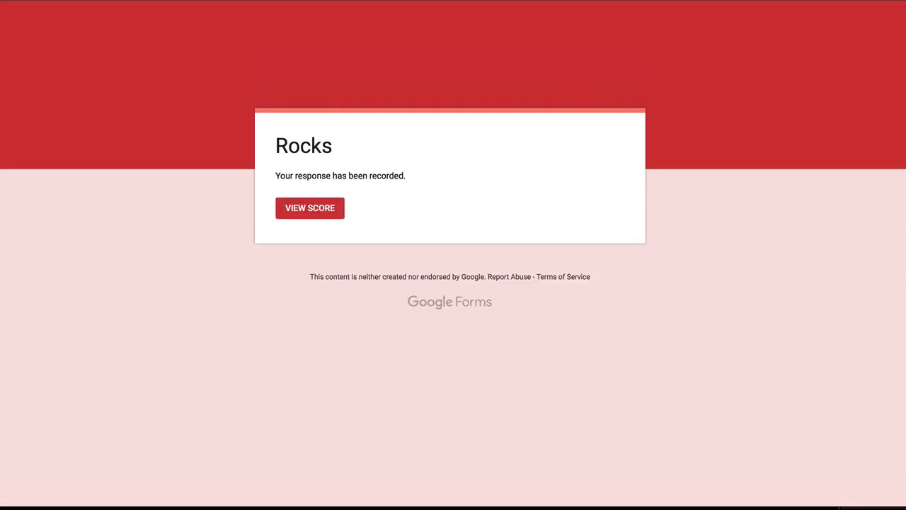
key(ctrl+w)
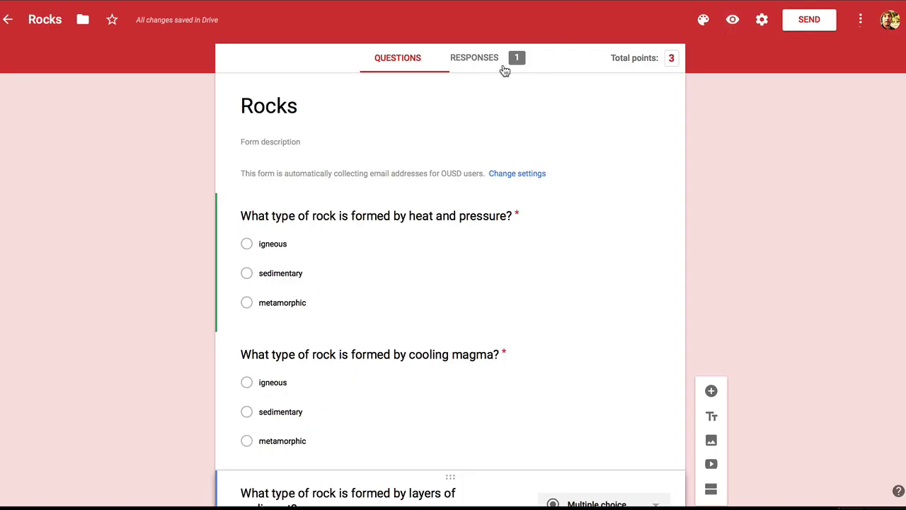
click(482, 62)
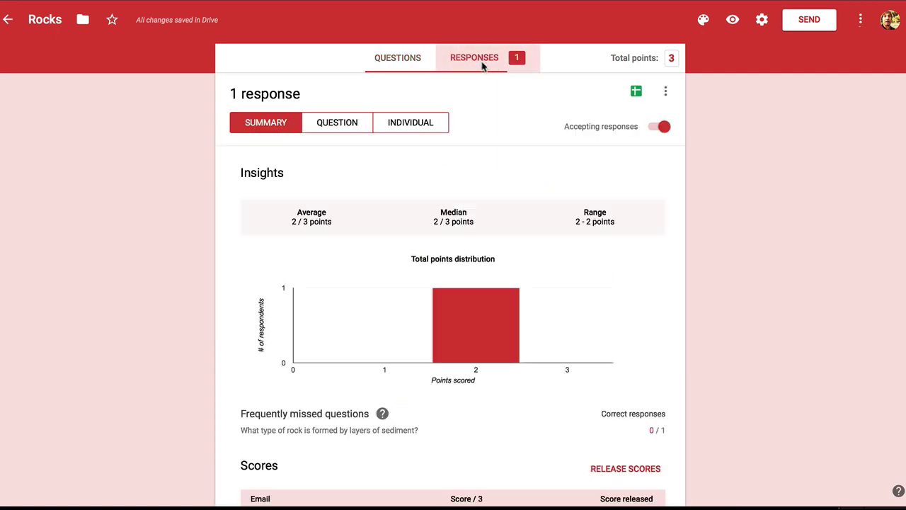
scroll(507, 171, down, 1)
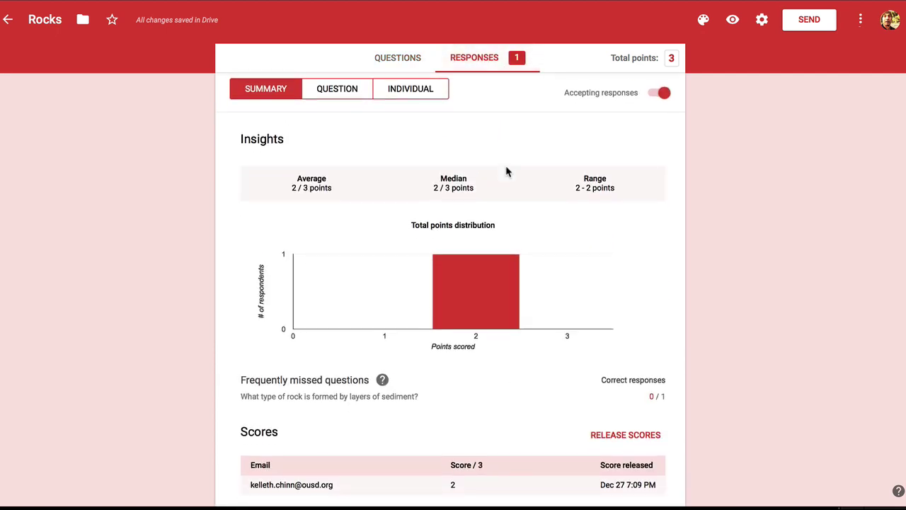
scroll(507, 171, up, 1)
scroll(507, 171, down, 2)
scroll(506, 171, up, 1)
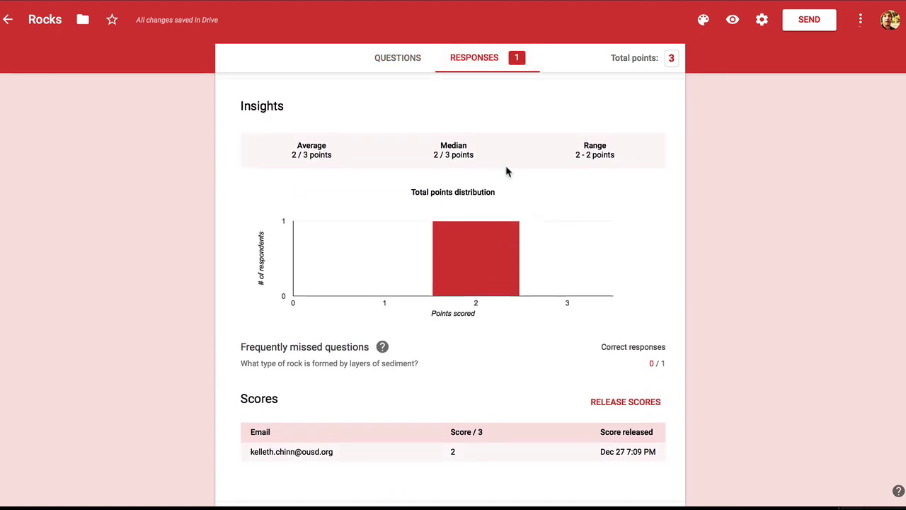
scroll(506, 172, up, 1)
scroll(482, 173, down, 5)
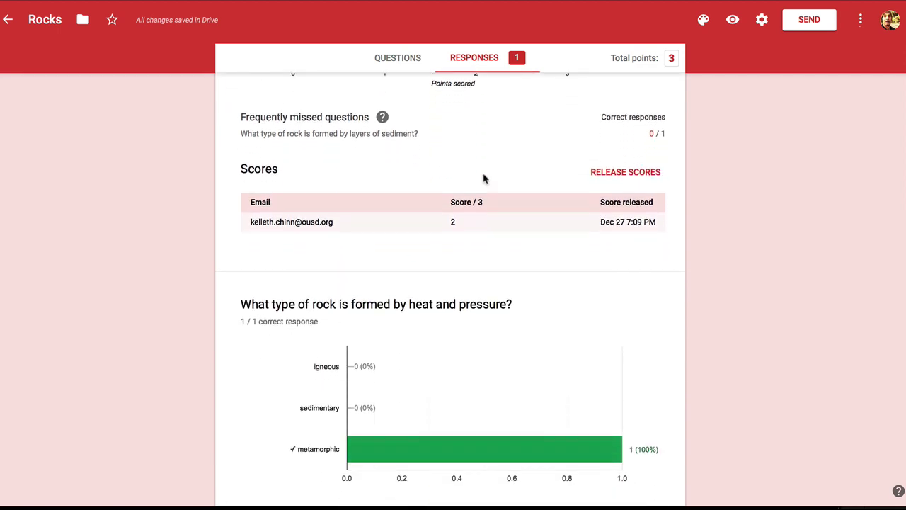
scroll(484, 178, down, 4)
scroll(483, 178, down, 5)
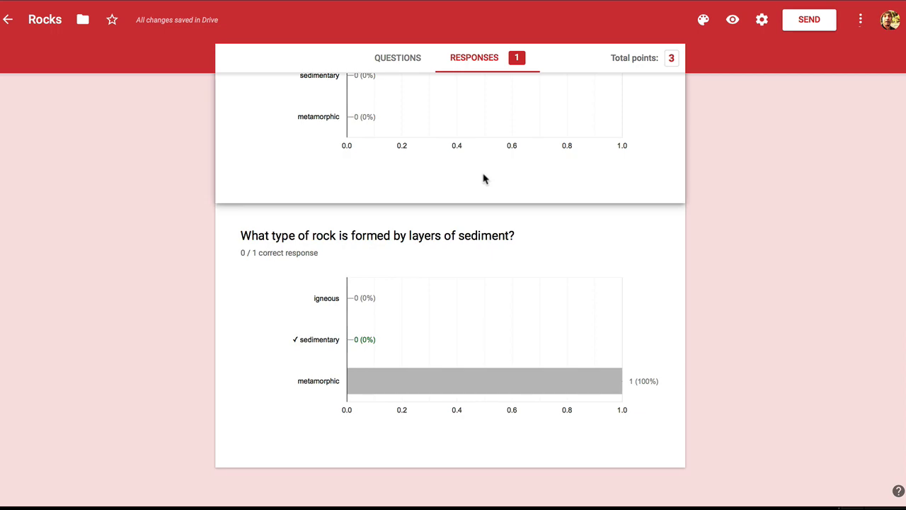
scroll(483, 178, up, 15)
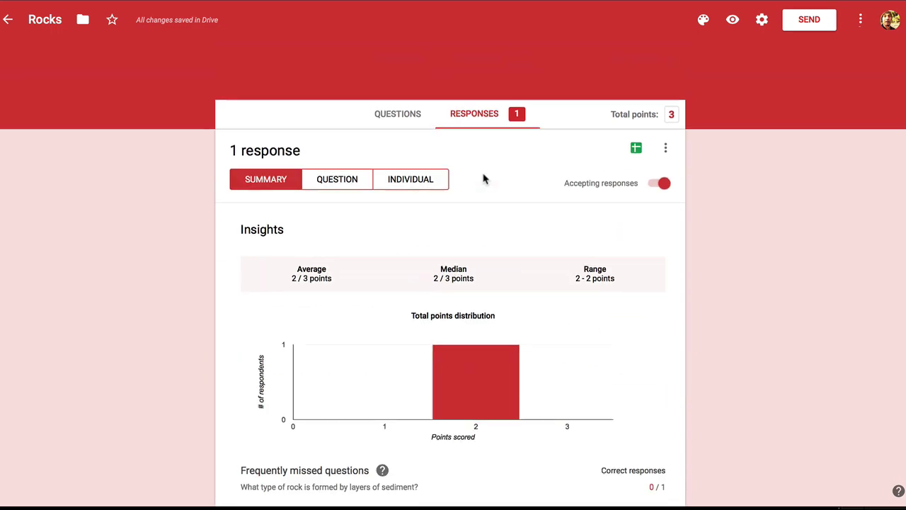
click(341, 163)
Step: Show the Individual response view and scroll to the missed sediment question keyed sedimentary
scroll(443, 217, down, 1)
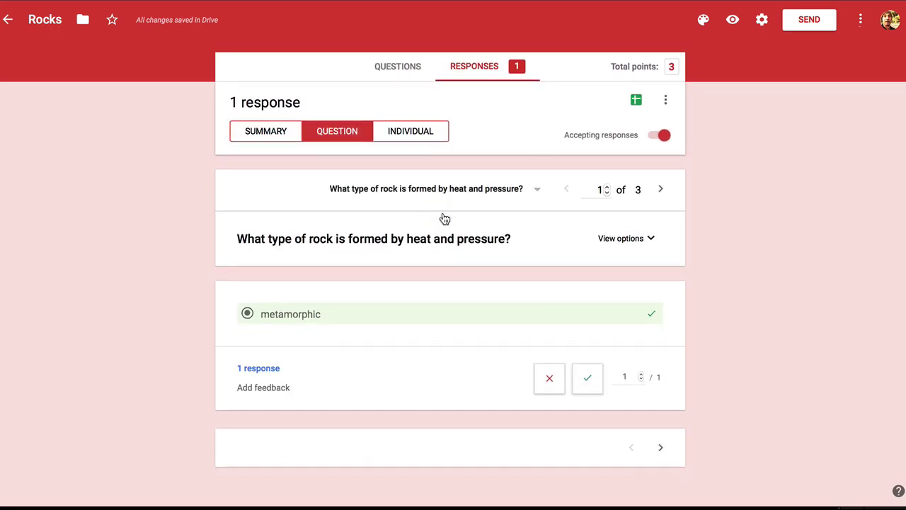
click(415, 135)
scroll(475, 257, down, 2)
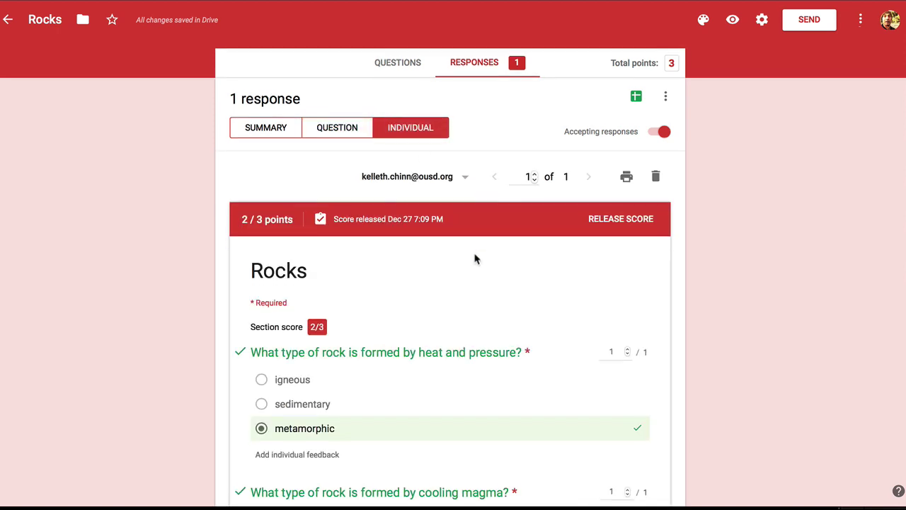
scroll(475, 259, down, 5)
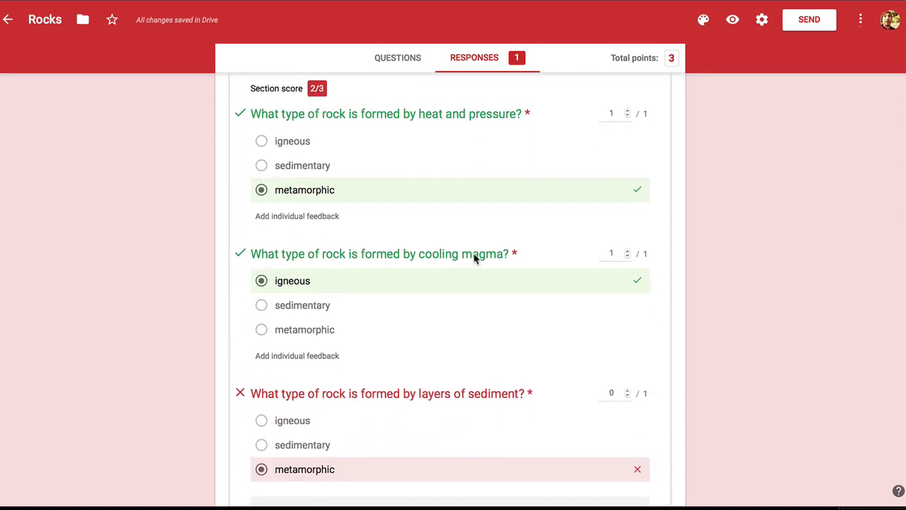
scroll(475, 259, down, 2)
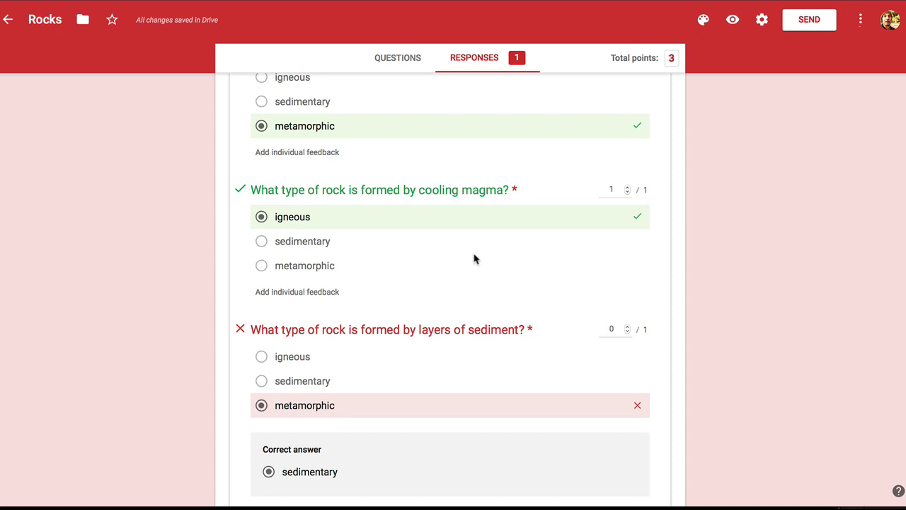
scroll(475, 259, up, 1)
scroll(475, 259, down, 3)
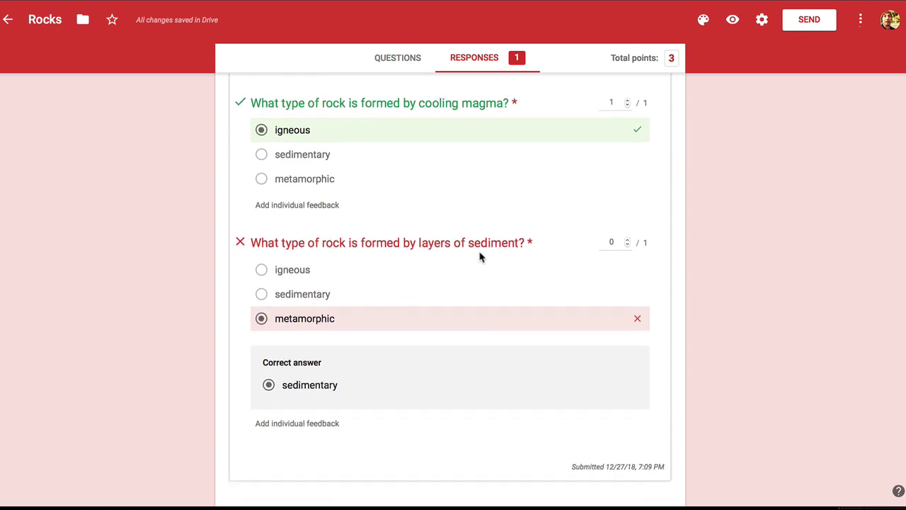
scroll(576, 269, down, 1)
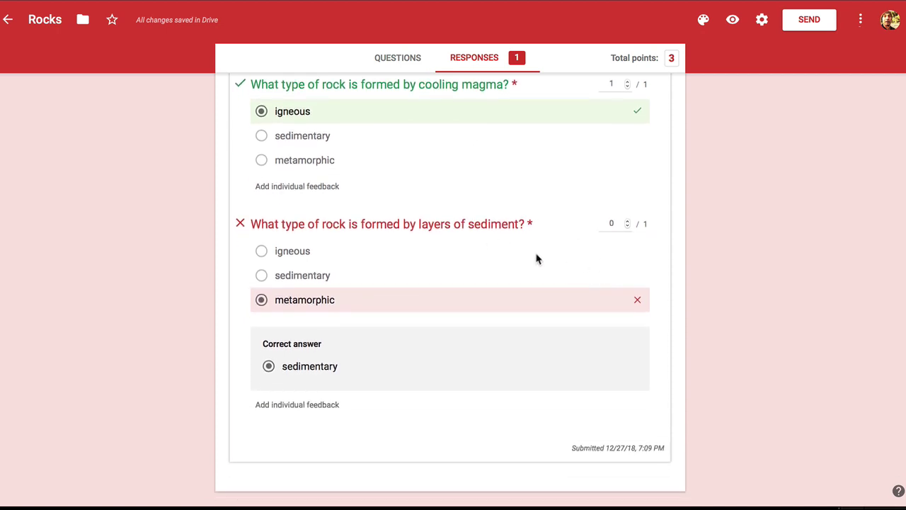
scroll(536, 259, down, 1)
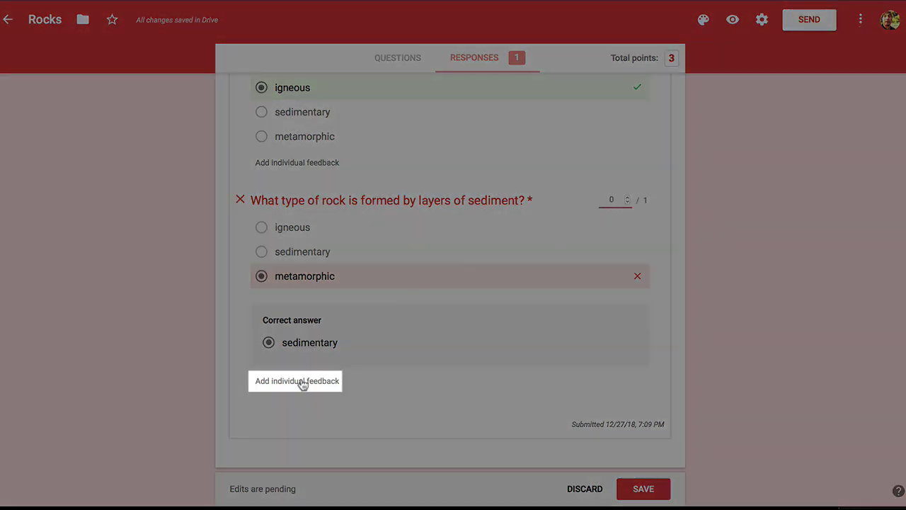
click(301, 383)
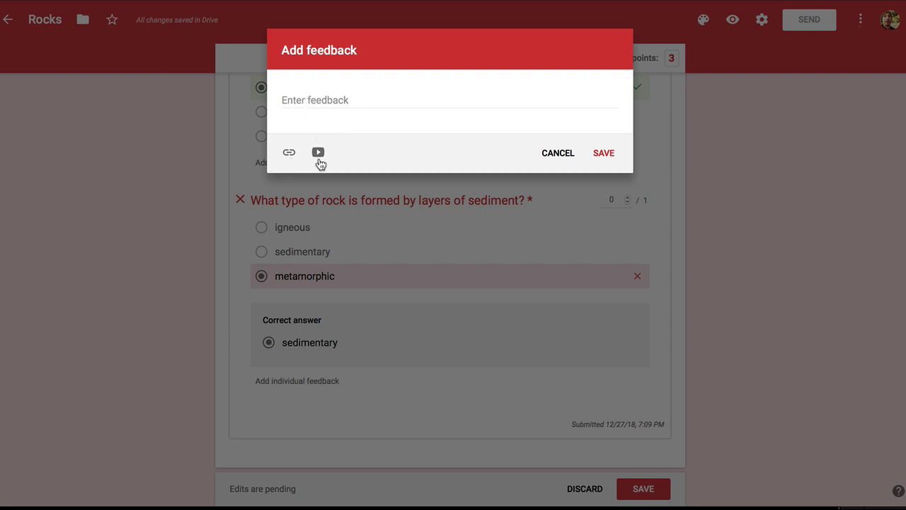
click(568, 156)
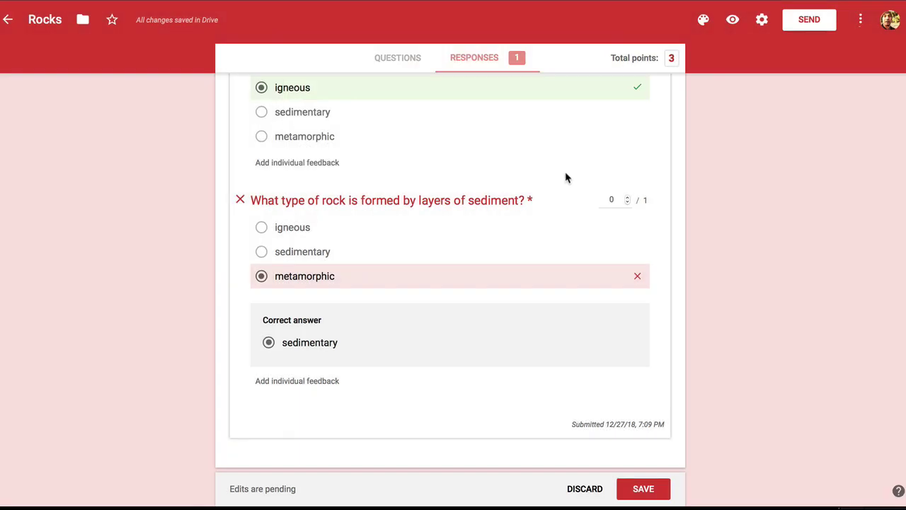
scroll(586, 444, up, 2)
scroll(586, 446, up, 1)
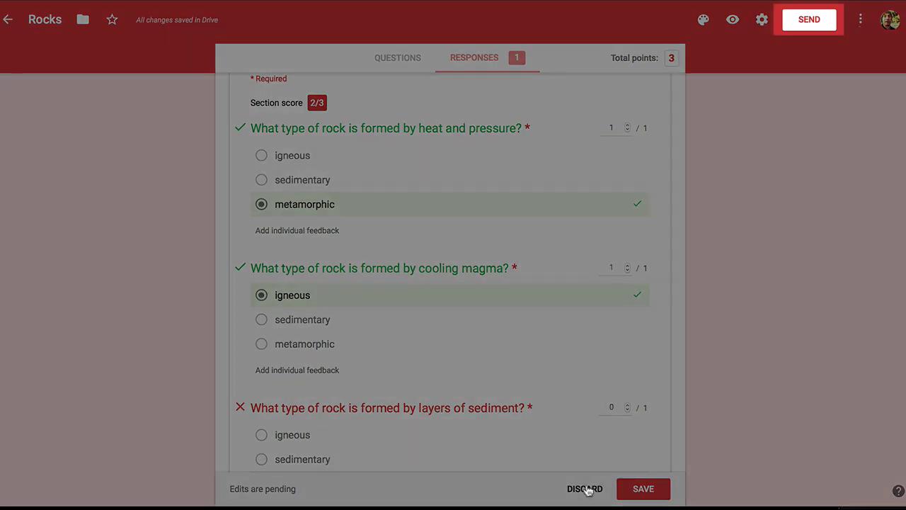
scroll(616, 471, up, 1)
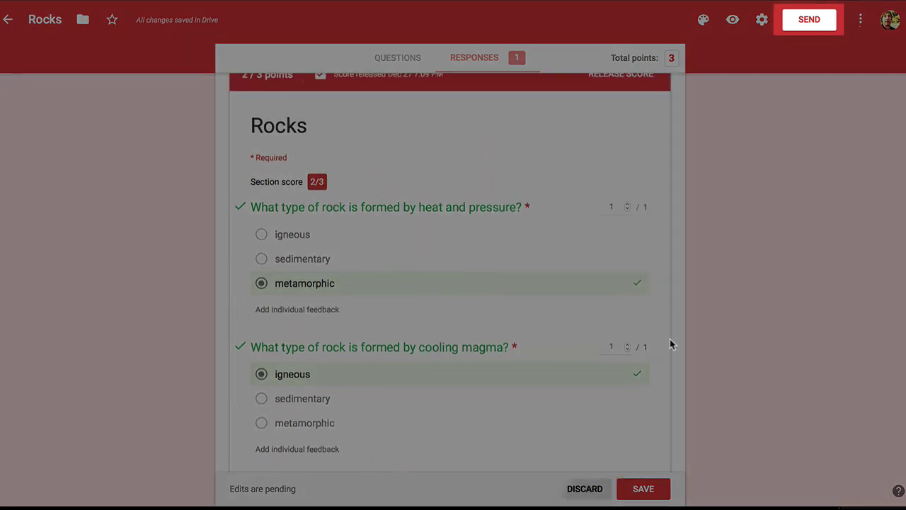
scroll(740, 48, up, 3)
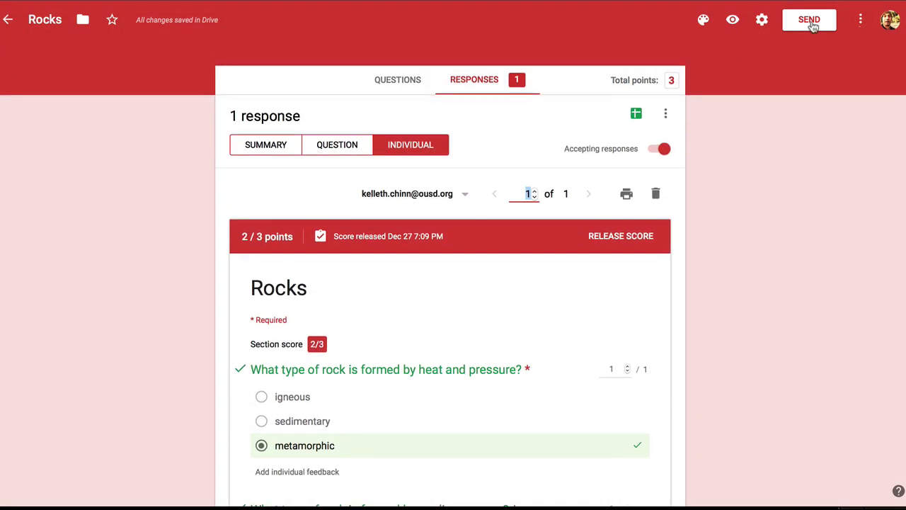
click(809, 20)
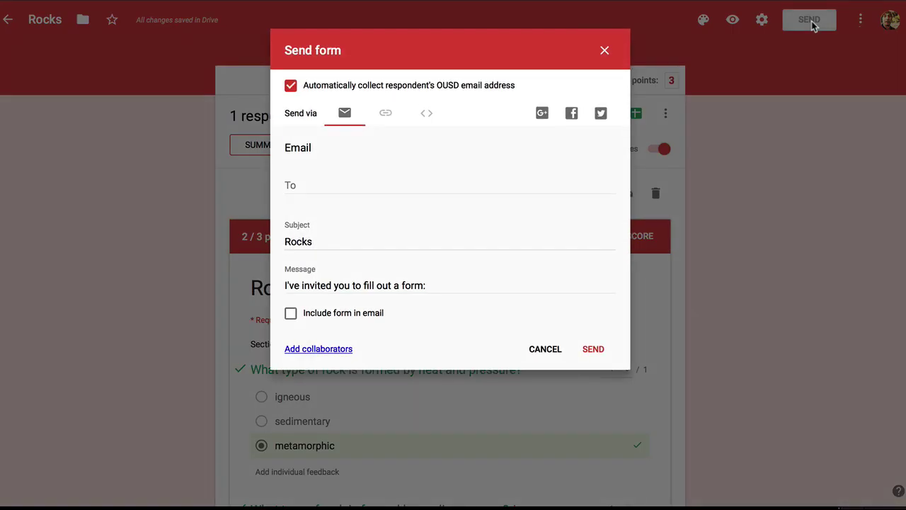
Step: Copy the quiz's shortened goo.gl link from Send form's link option, then close the dialog
click(387, 116)
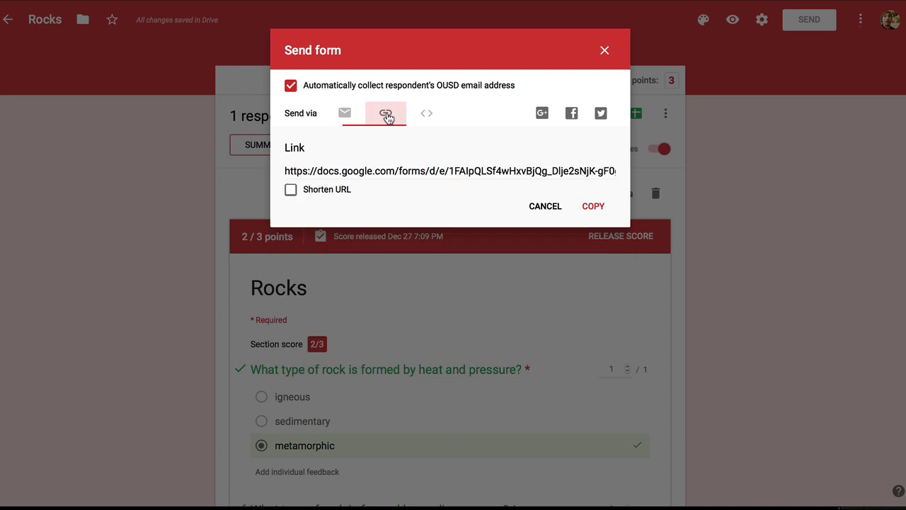
click(292, 190)
click(598, 210)
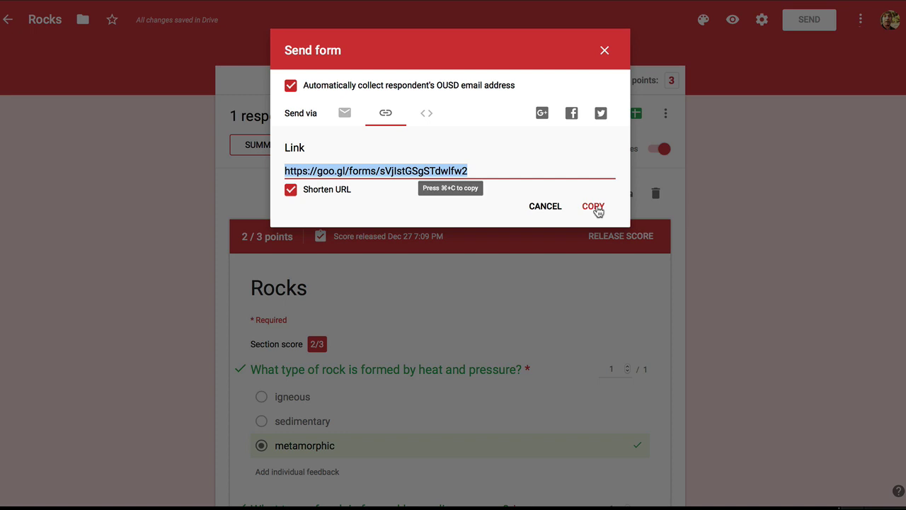
key(super+c)
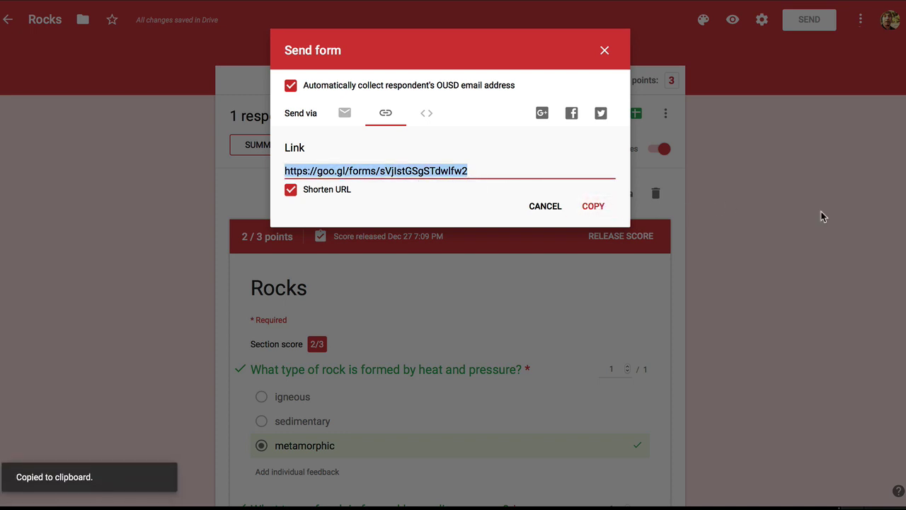
click(604, 54)
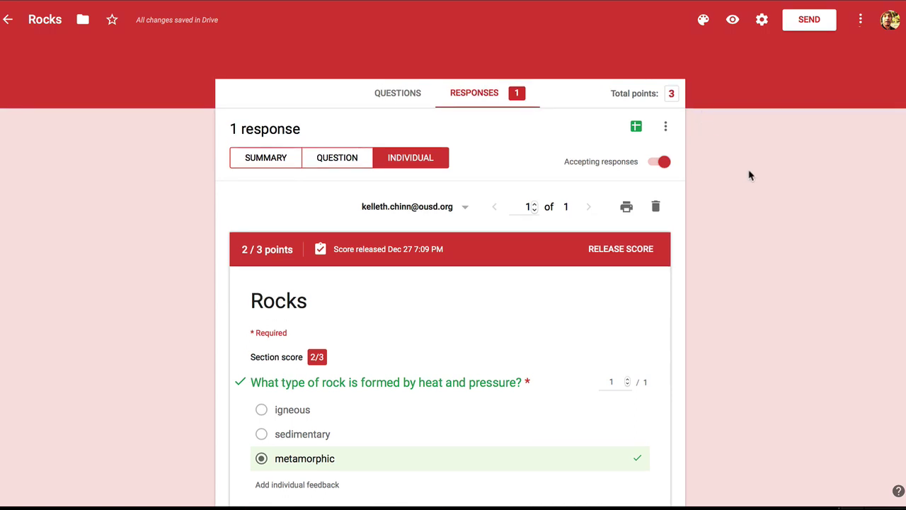
scroll(751, 176, down, 1)
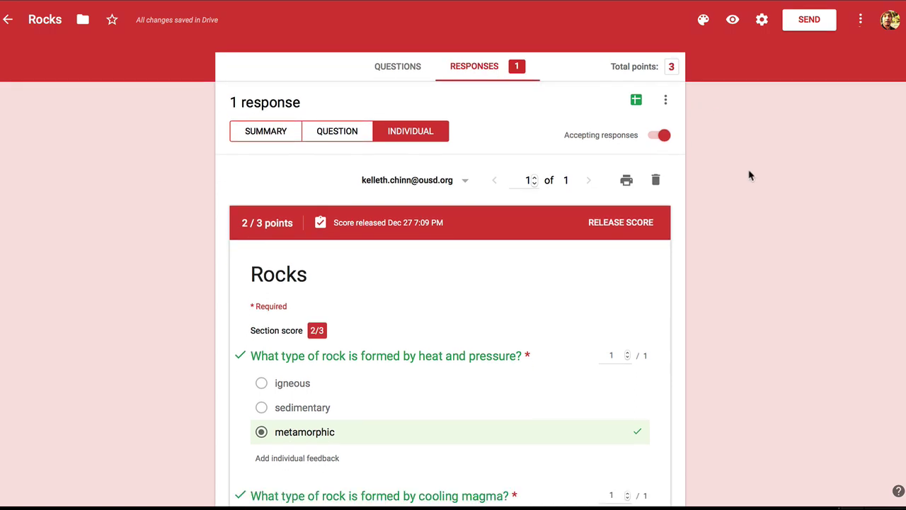